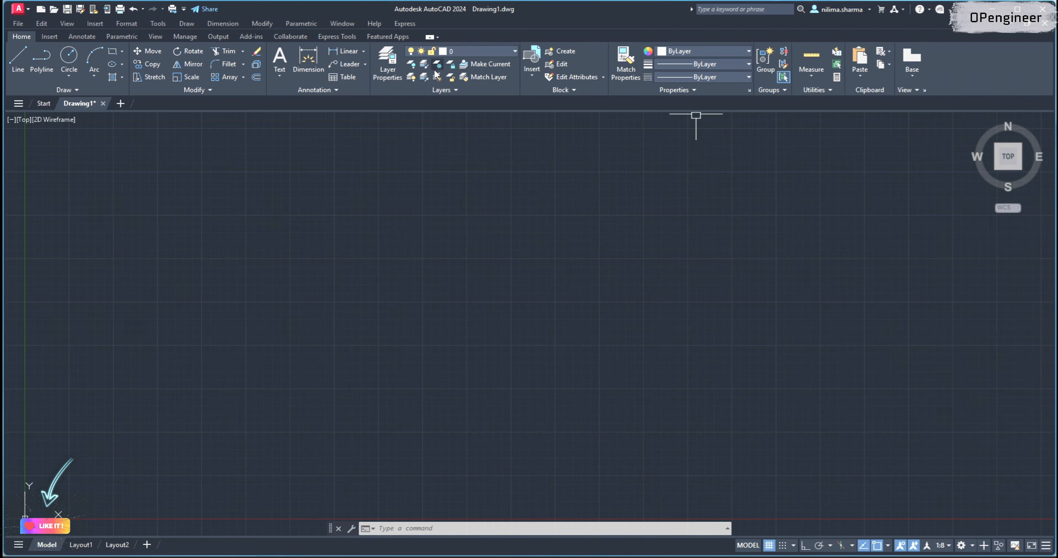
pyautogui.click(301, 91)
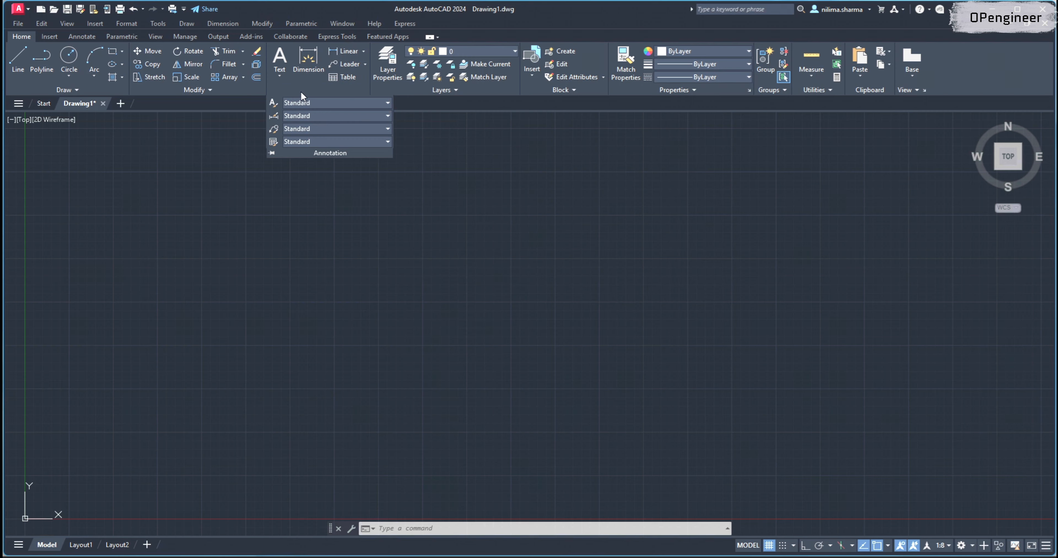
pyautogui.click(272, 116)
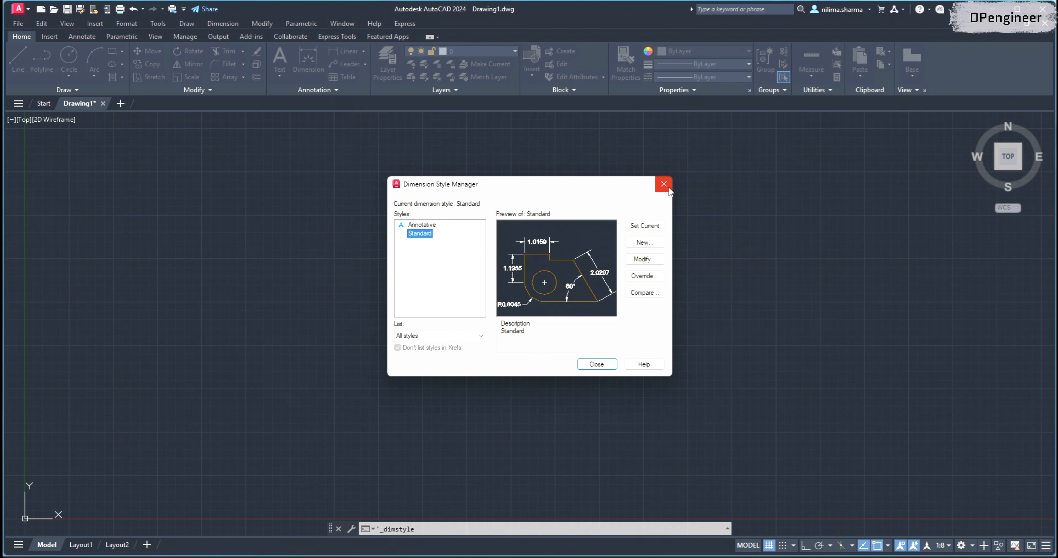
pyautogui.click(663, 184)
# Step: Make Annotative the current dimension style, with a 1:1 annotation scale
pyautogui.write('d')
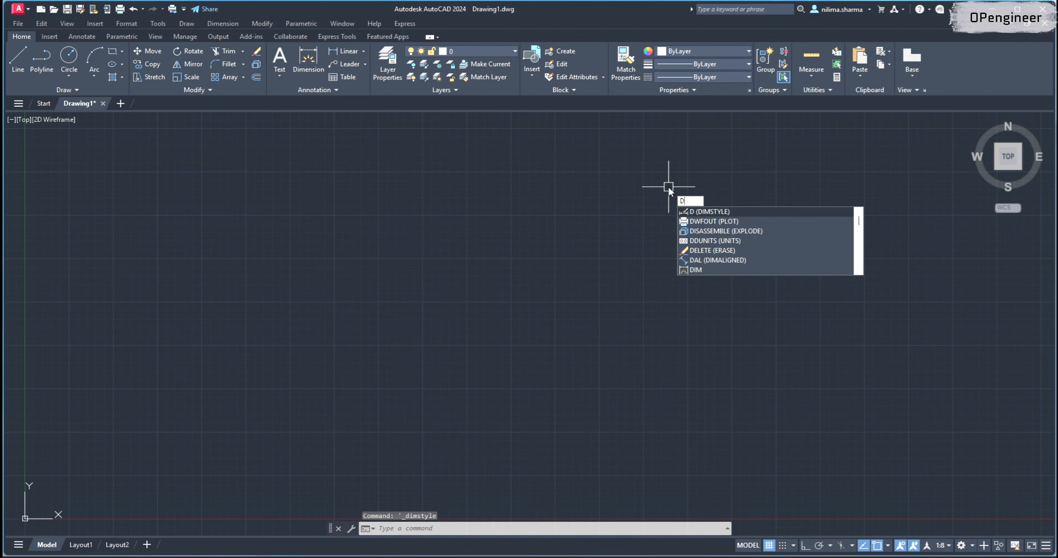
pyautogui.press('Return')
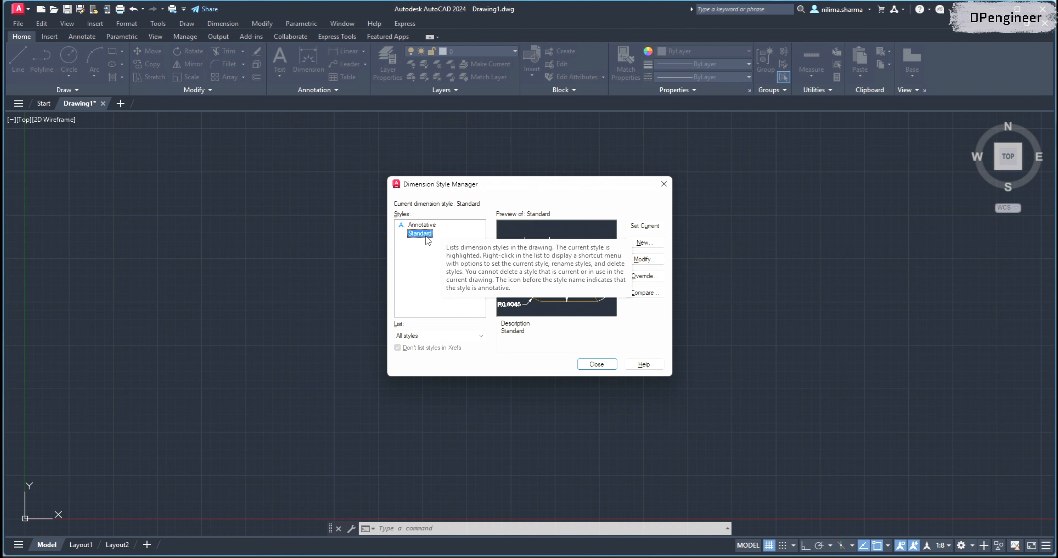
pyautogui.click(427, 227)
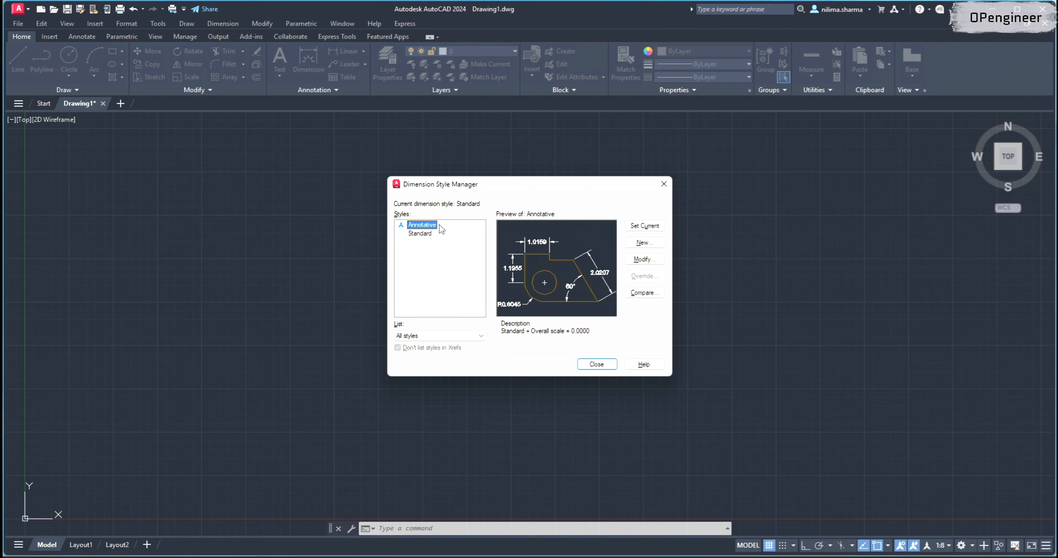
pyautogui.click(644, 226)
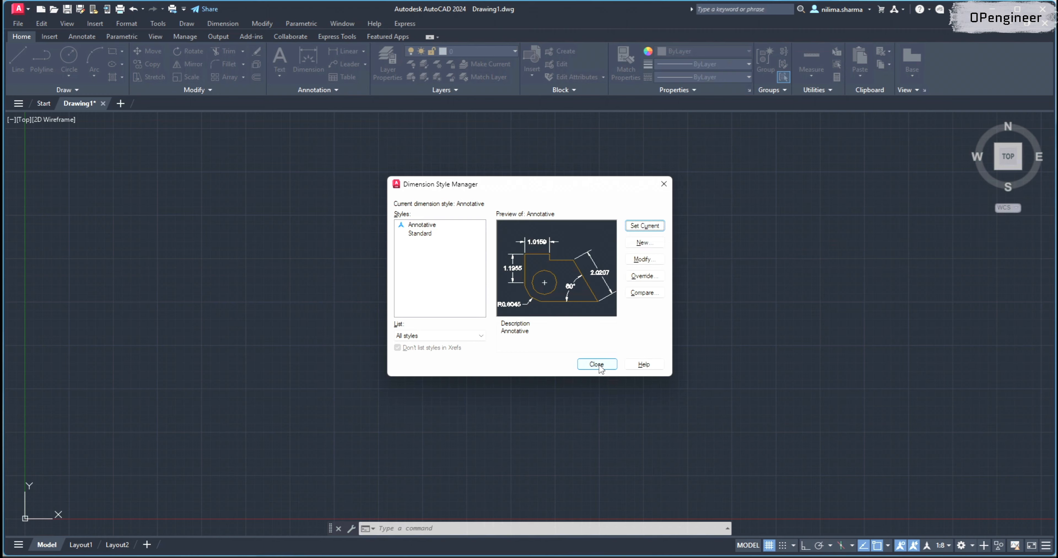
pyautogui.click(596, 363)
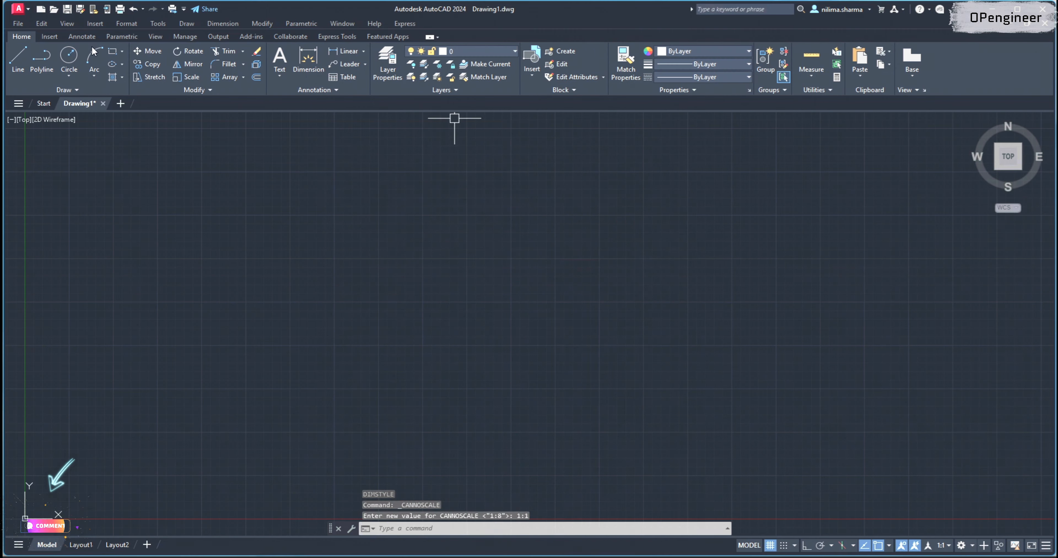
# Step: Draw a rectangle about 20.11 units wide in the middle of the drawing area
pyautogui.click(112, 51)
pyautogui.click(317, 233)
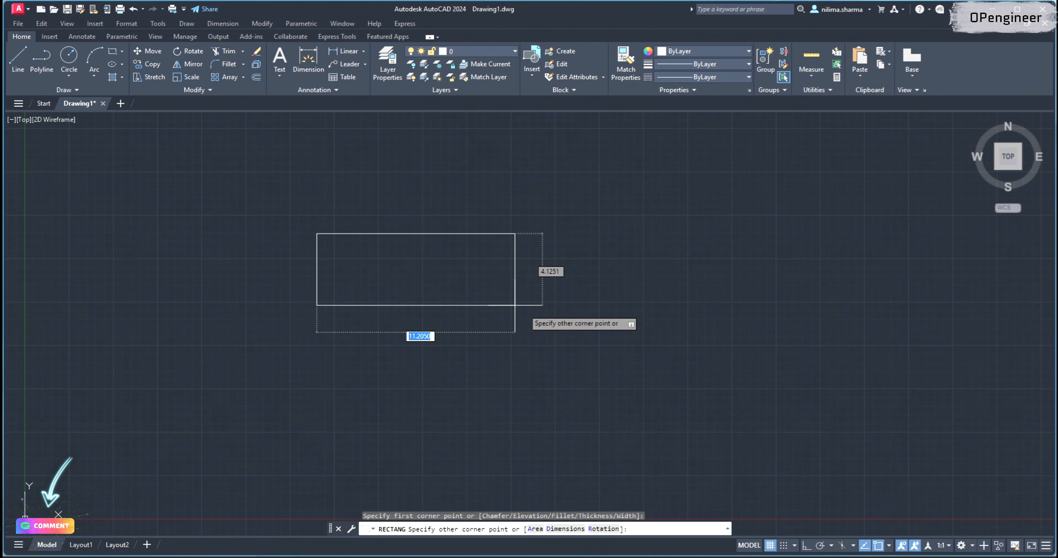
pyautogui.click(672, 371)
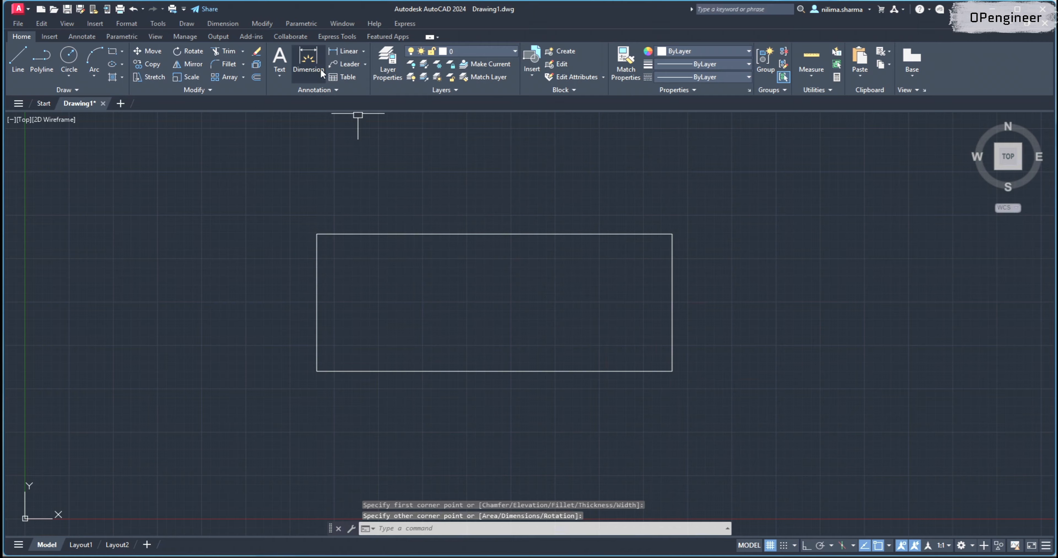
# Step: Dimension the rectangle's top edge, placing the dimension line above it
pyautogui.click(312, 56)
pyautogui.click(664, 194)
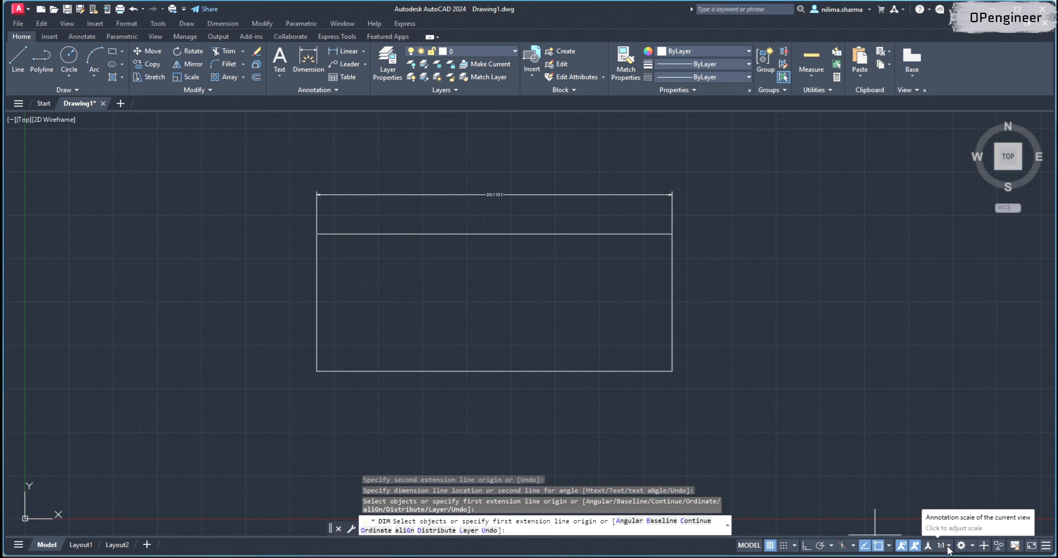
pyautogui.press('Escape')
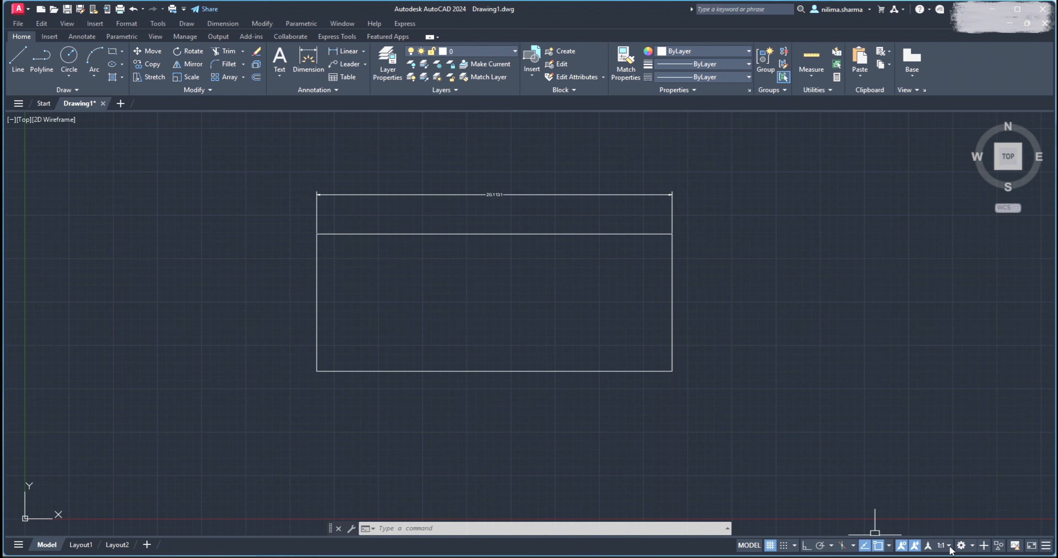
# Step: Change the view's annotation scale first to 1:10 and finally to 1:4
pyautogui.click(948, 545)
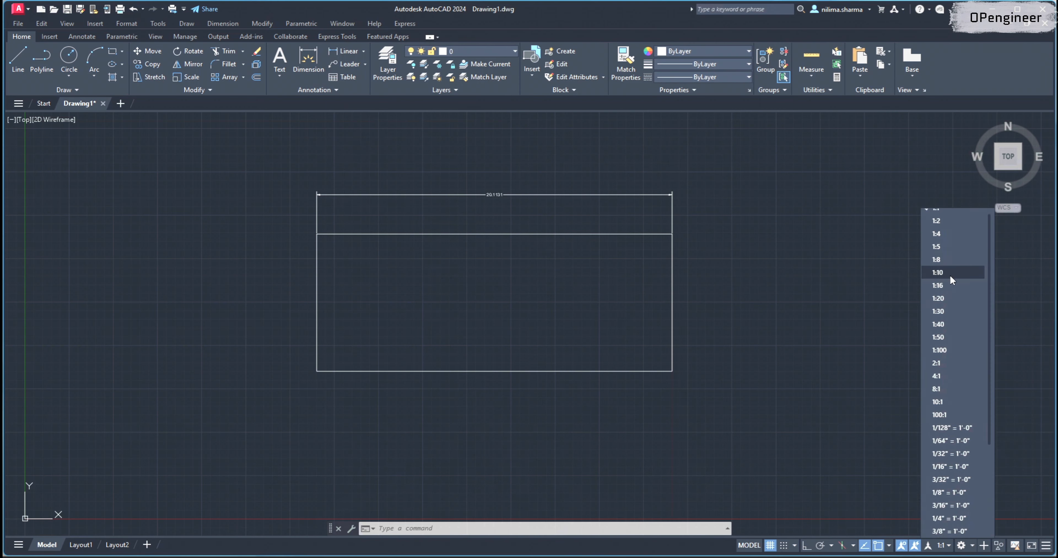
pyautogui.click(949, 274)
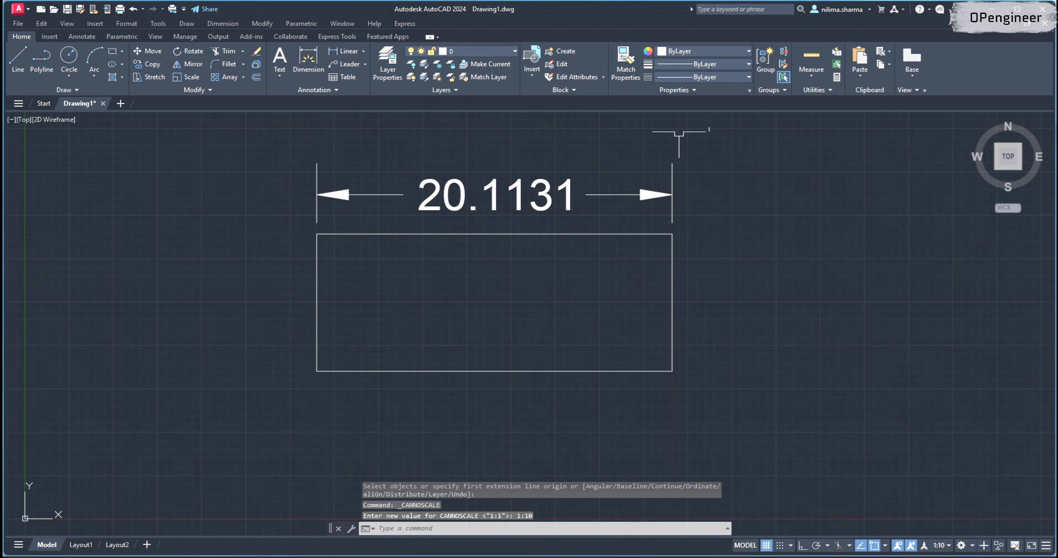
pyautogui.click(941, 545)
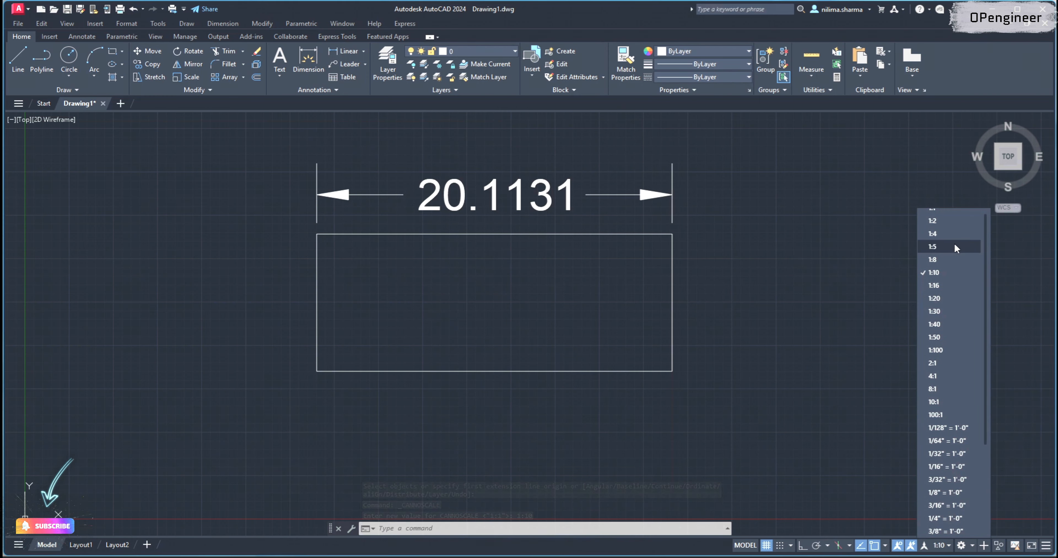
pyautogui.click(944, 235)
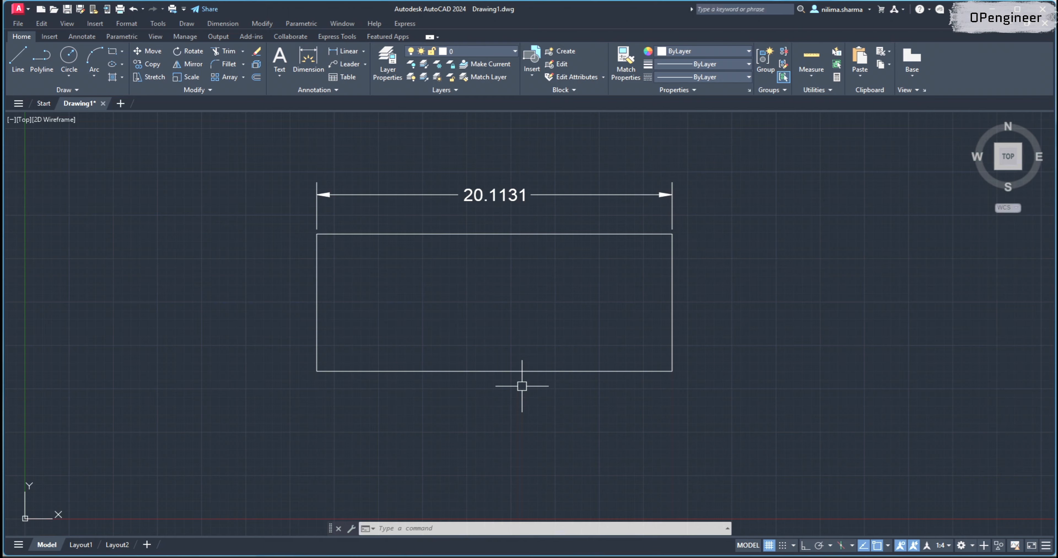
# Step: Delete the annotative dimension above the rectangle
pyautogui.click(550, 192)
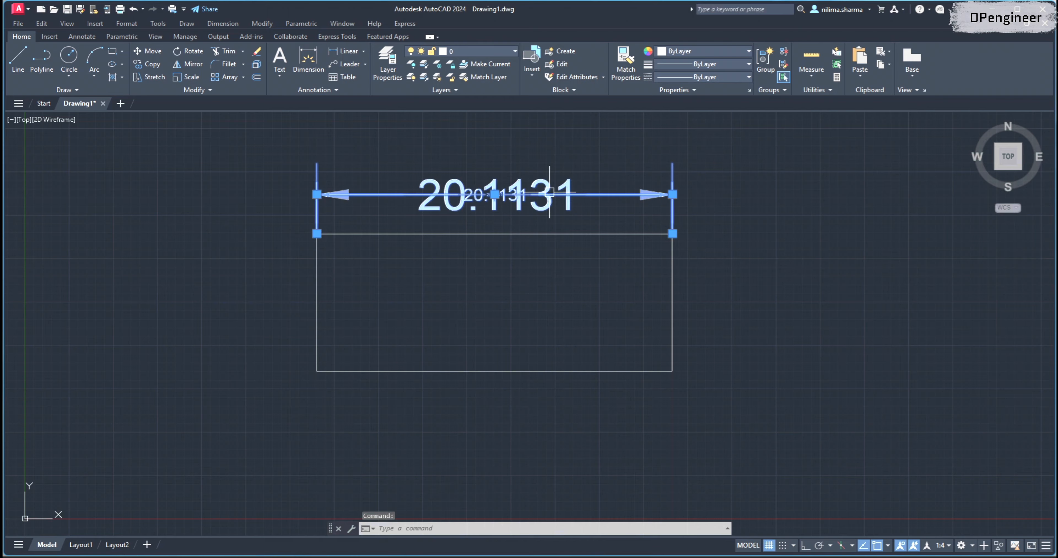
pyautogui.press('Escape')
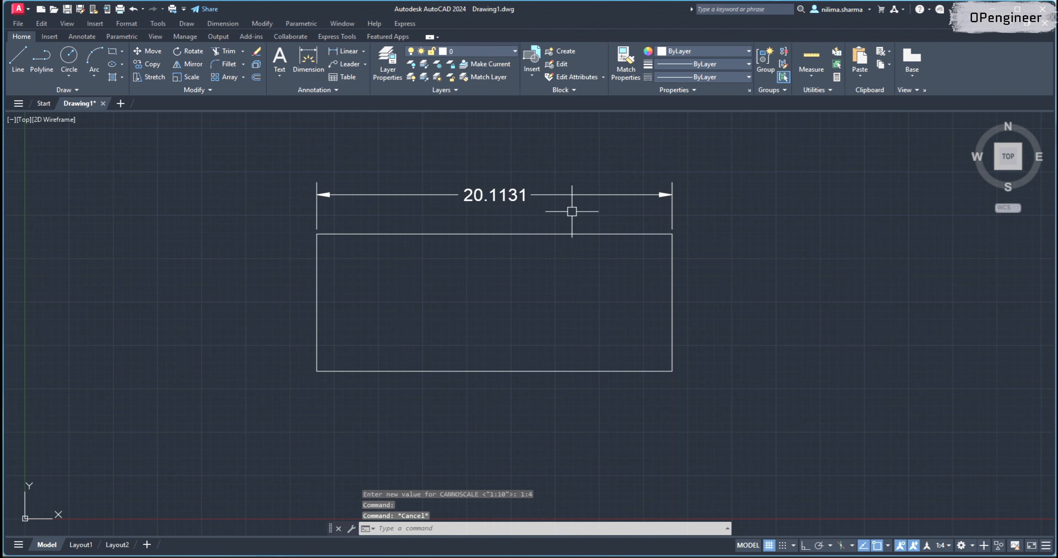
pyautogui.moveTo(562, 196)
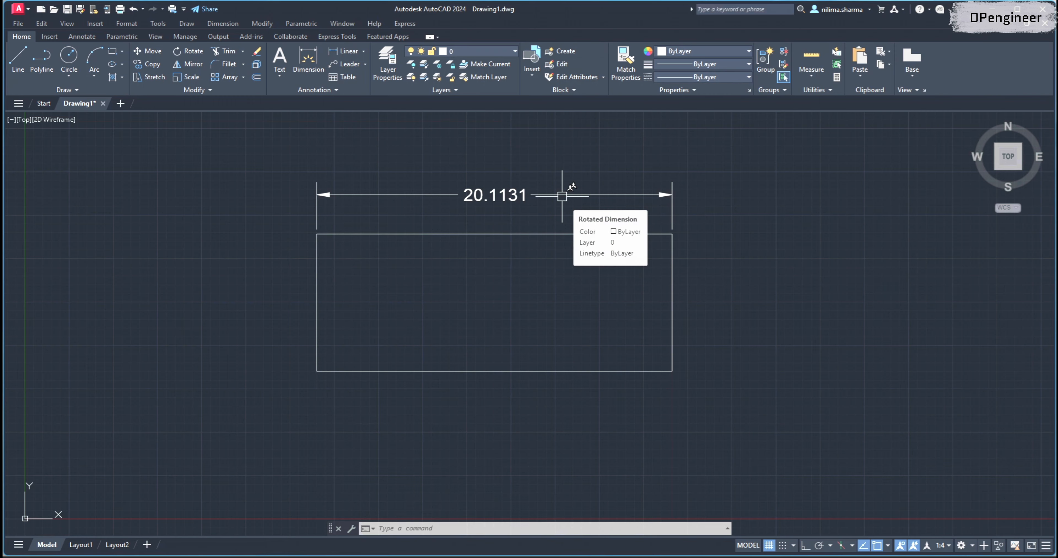
pyautogui.click(561, 196)
pyautogui.press('Delete')
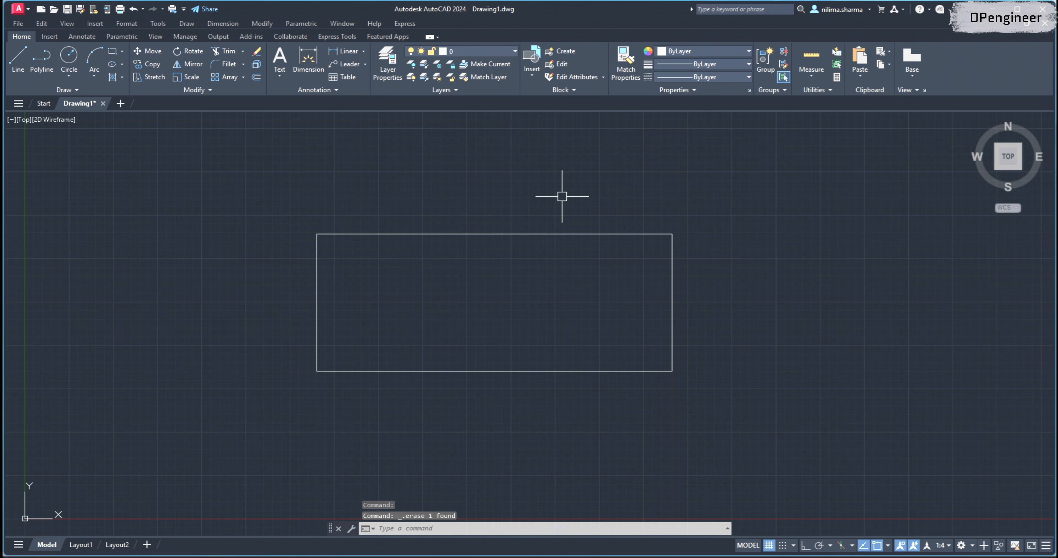
# Step: Make Standard the current dimension style in the Dimension Style Manager
pyautogui.write('D')
pyautogui.press('Return')
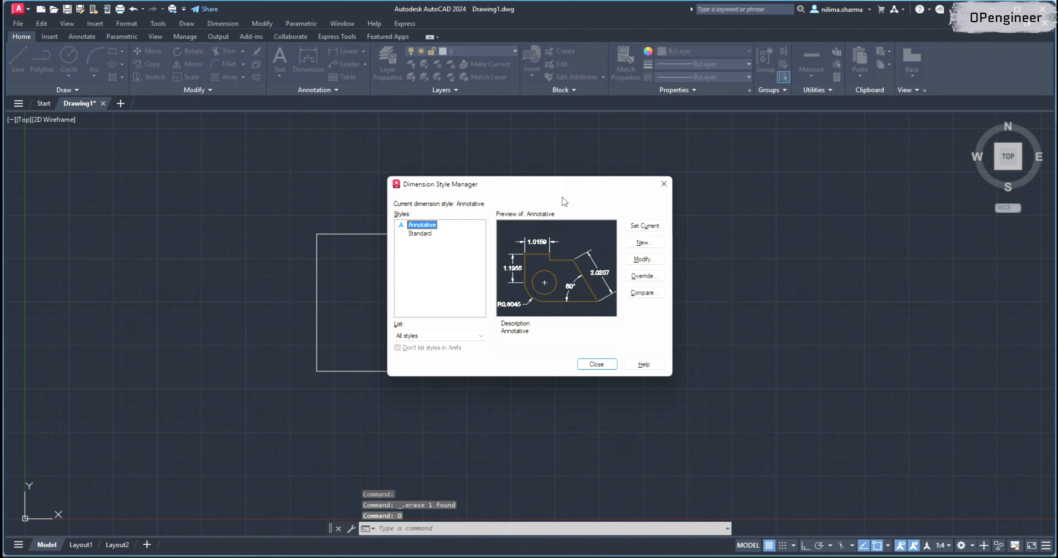
pyautogui.click(420, 233)
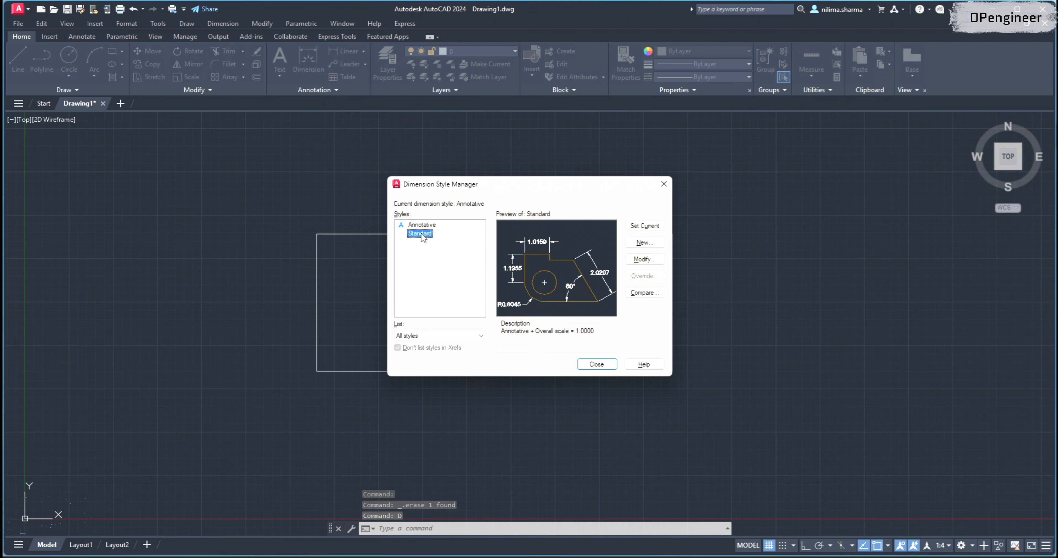
pyautogui.click(644, 225)
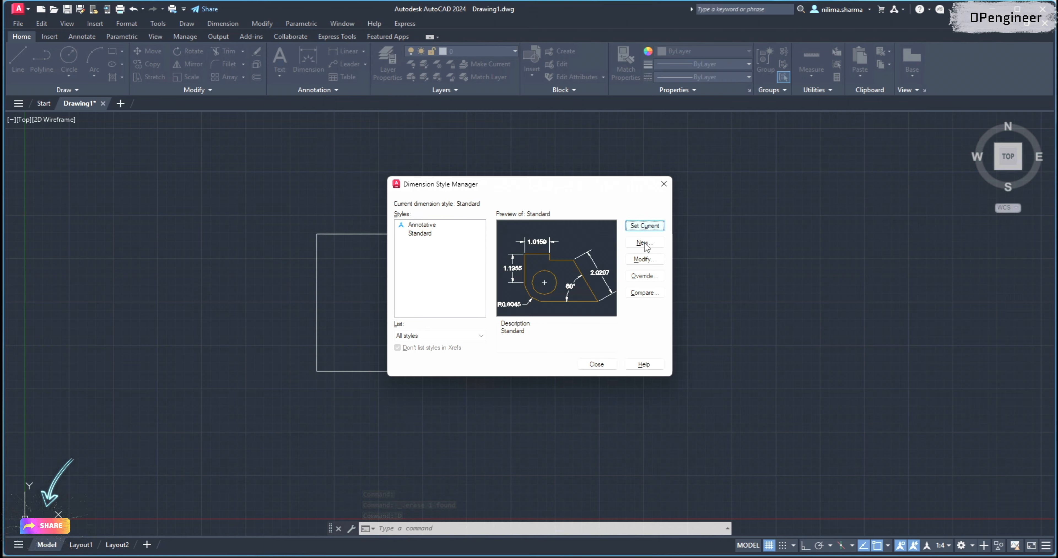
# Step: Open the Standard dimension style for modification at its line settings and enlarge the dialog
pyautogui.click(645, 260)
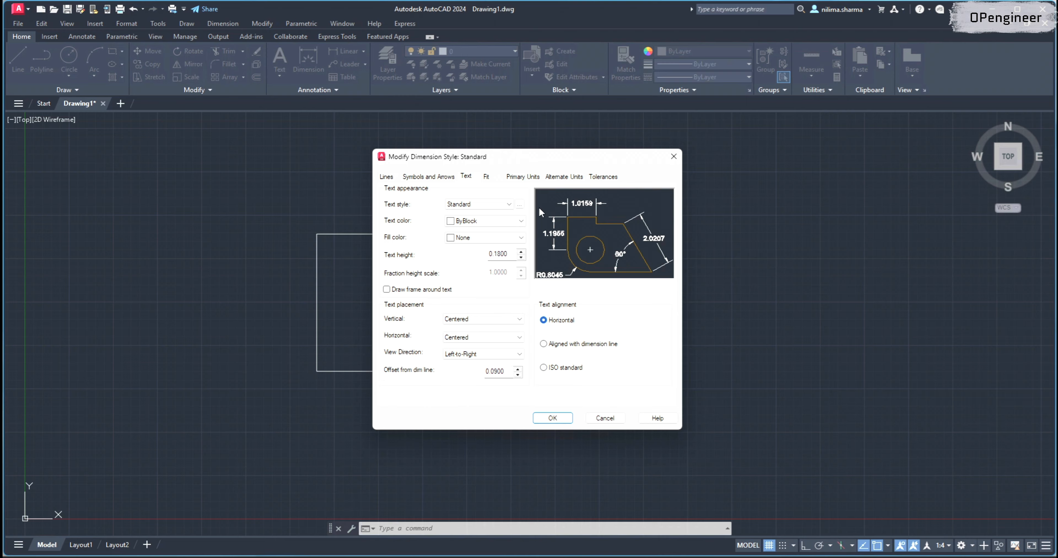
pyautogui.click(386, 176)
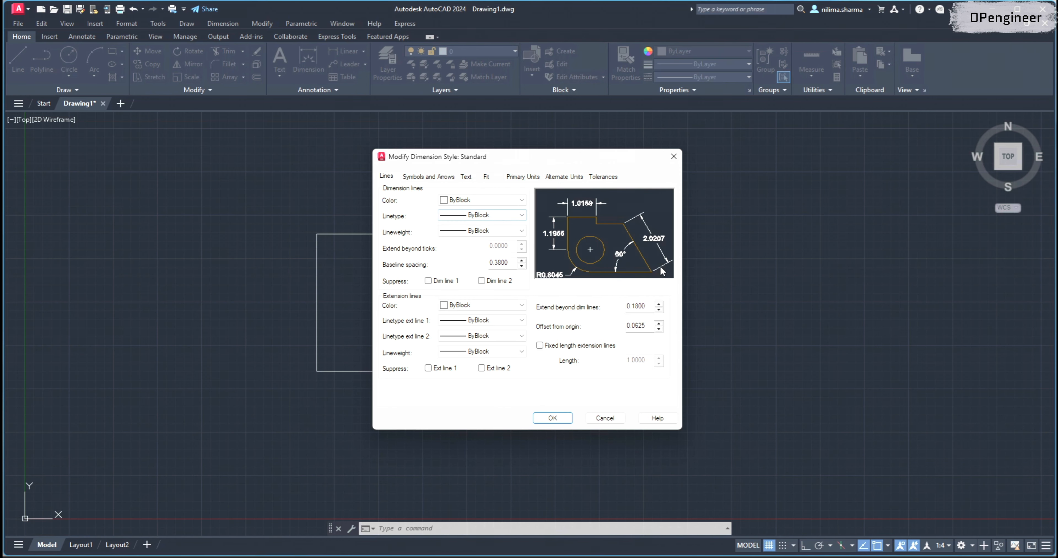
pyautogui.moveTo(681, 247); pyautogui.dragTo(826, 258)
pyautogui.moveTo(568, 429); pyautogui.dragTo(568, 500)
pyautogui.moveTo(375, 292); pyautogui.dragTo(231, 299)
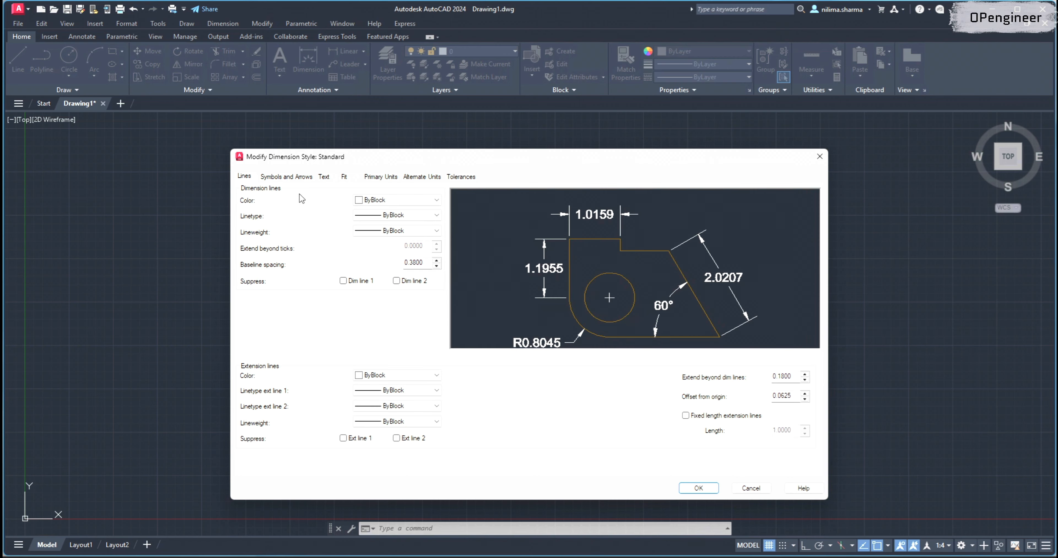
# Step: Try Red as the dimension line color and review the available dimension line linetypes
pyautogui.click(386, 200)
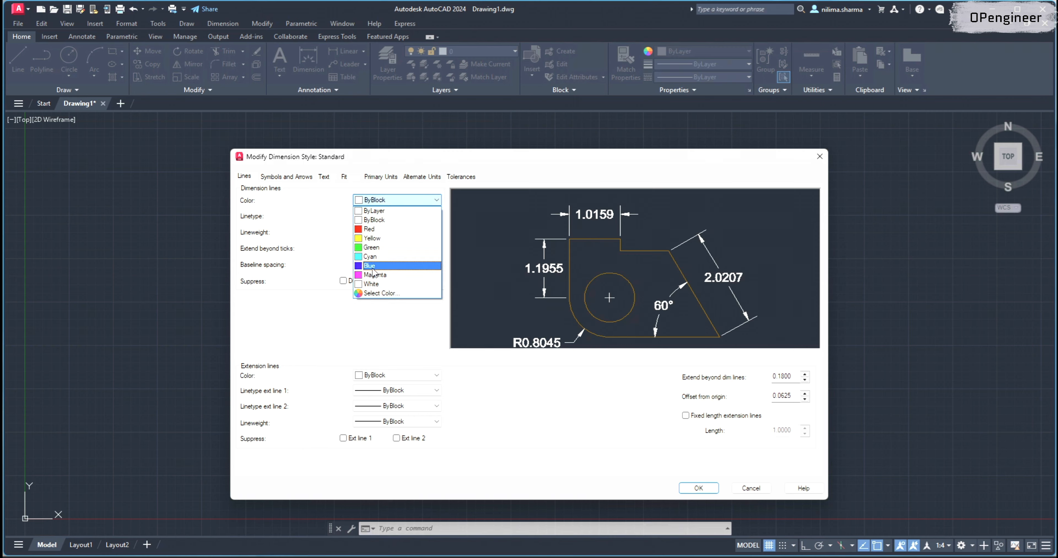
pyautogui.click(377, 232)
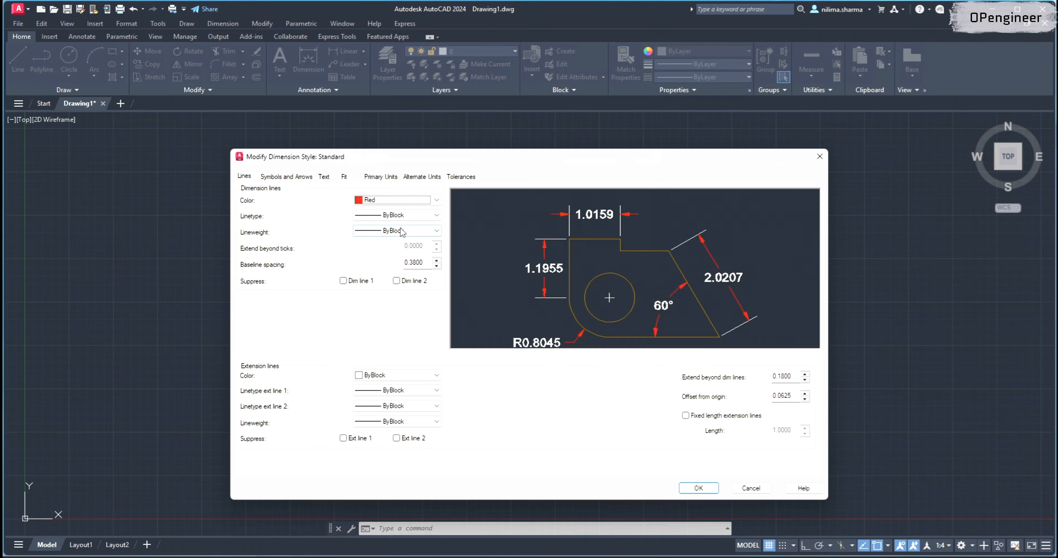
pyautogui.click(400, 215)
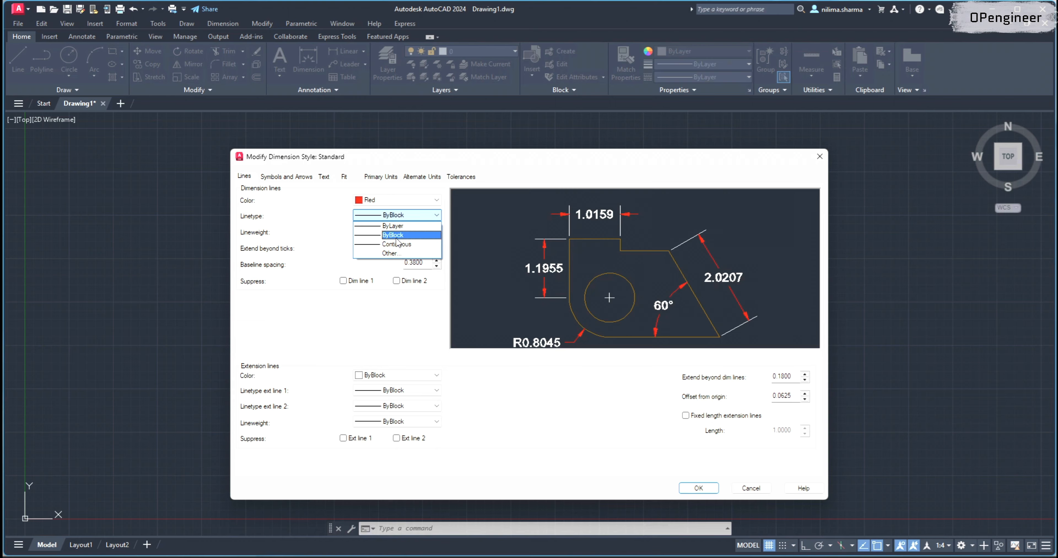
pyautogui.click(349, 274)
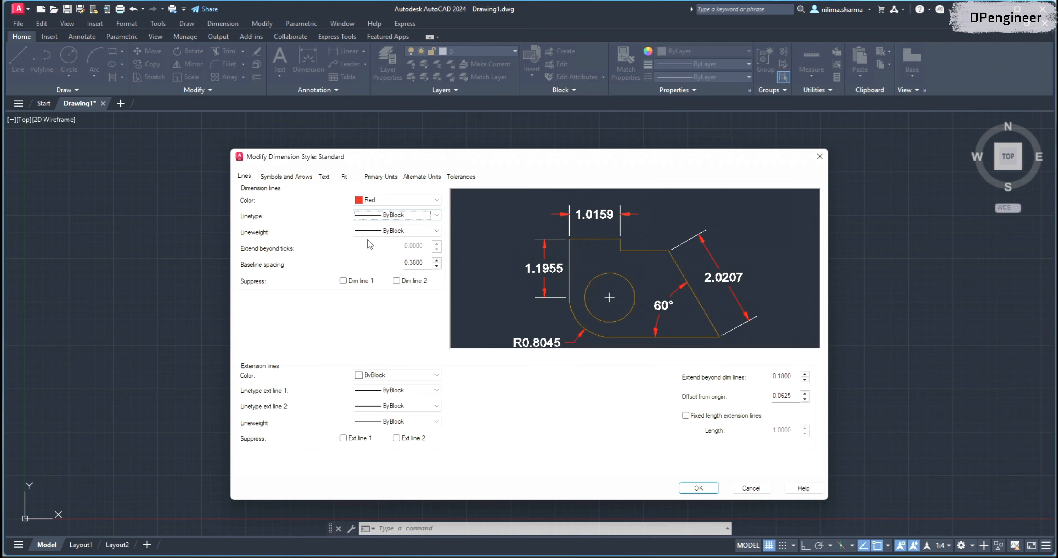
# Step: Review the dimension line lineweight choices and set the dimension line color to ByLayer
pyautogui.click(382, 232)
pyautogui.click(383, 237)
pyautogui.click(418, 200)
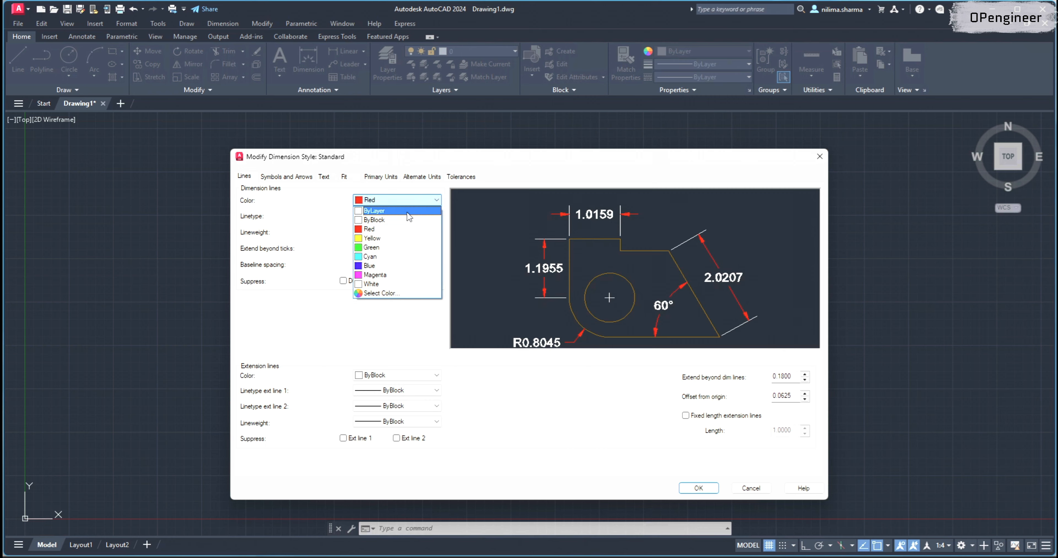
pyautogui.click(401, 213)
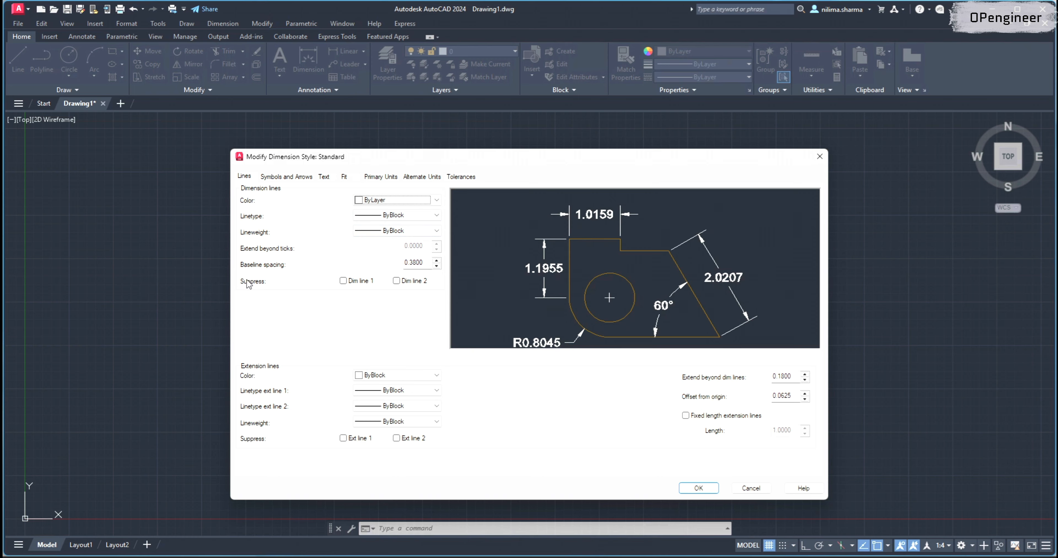
# Step: Try suppressing Dim line 1 and Dim line 2, and switch both suppressions off again
pyautogui.click(343, 281)
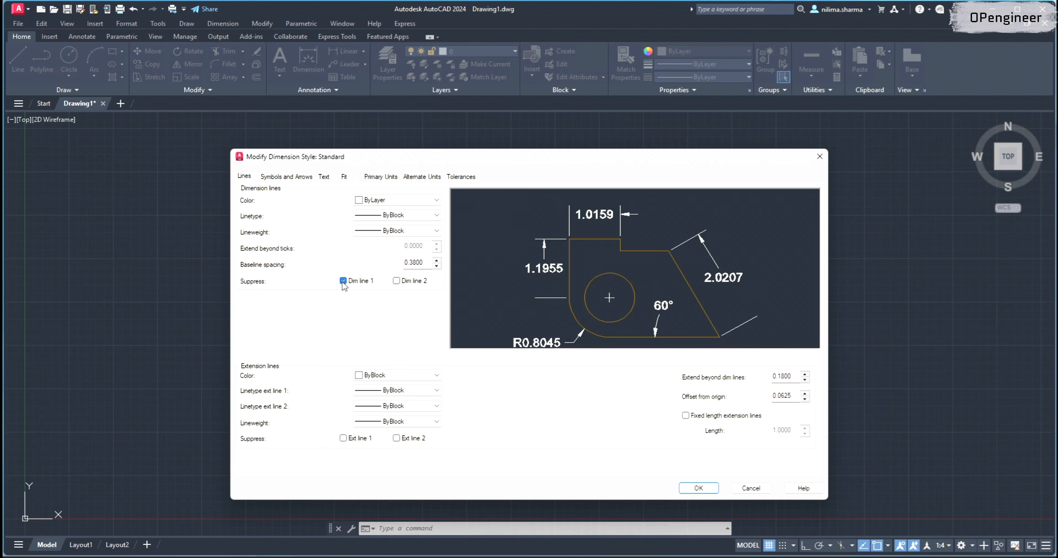
pyautogui.click(397, 283)
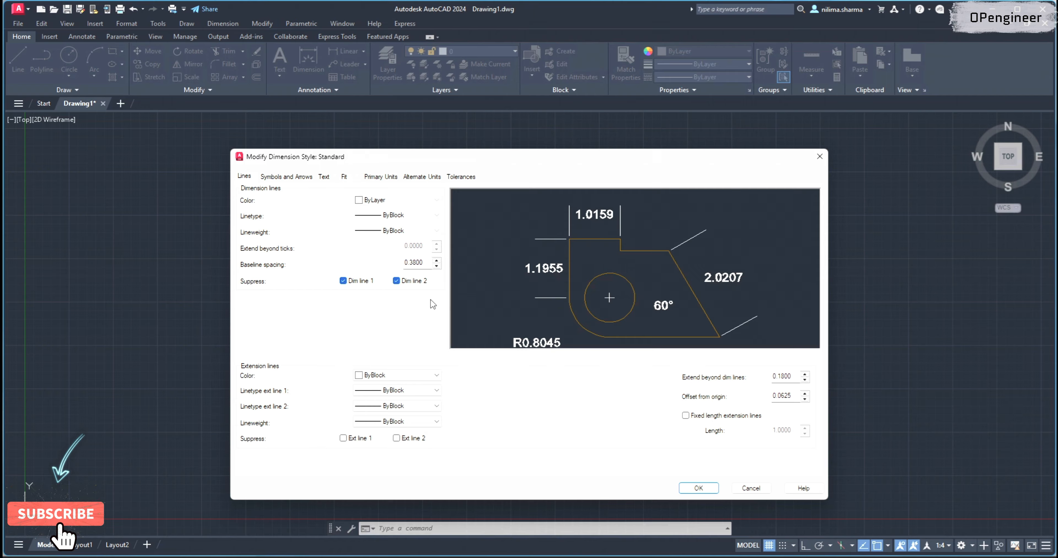
pyautogui.click(343, 281)
pyautogui.click(396, 281)
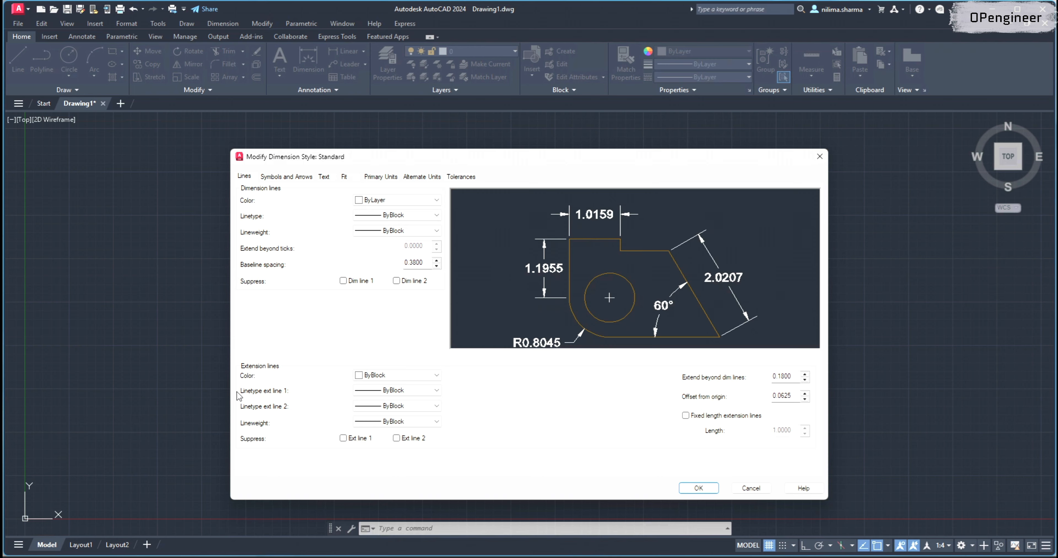
# Step: Set the extension line color to Yellow and the extension beyond the dimension lines to 0
pyautogui.click(374, 375)
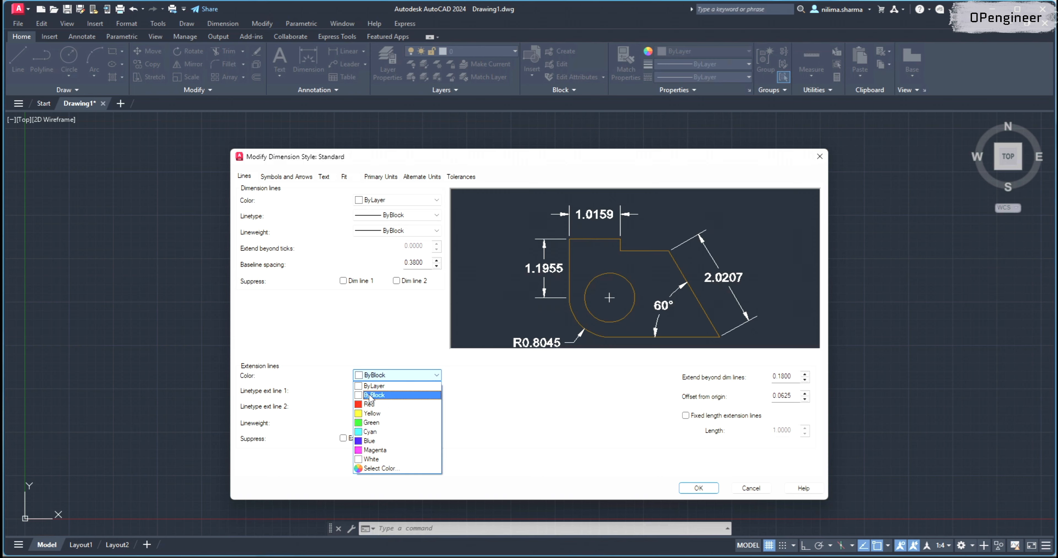
pyautogui.click(376, 413)
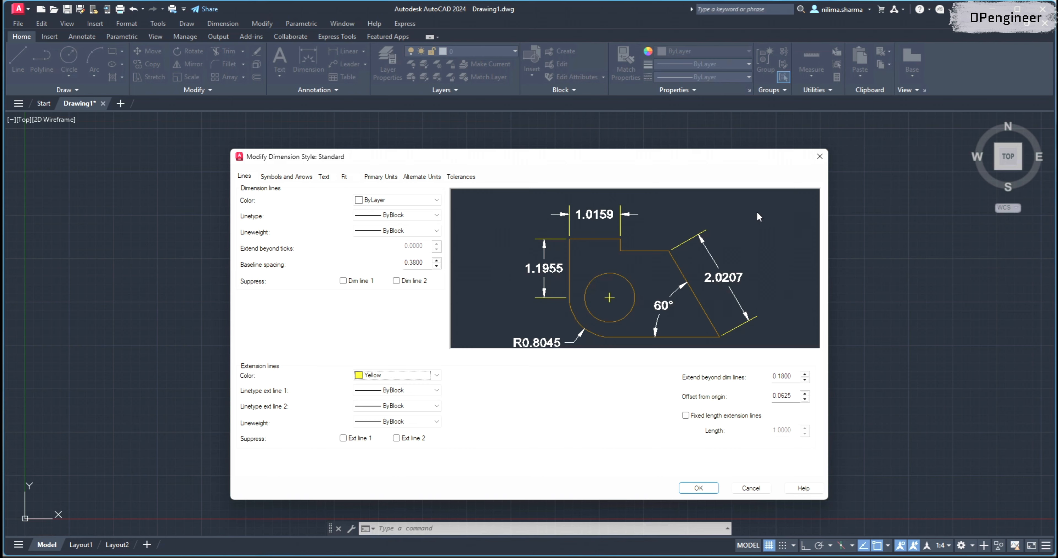
pyautogui.moveTo(792, 373); pyautogui.dragTo(758, 372)
pyautogui.write('00')
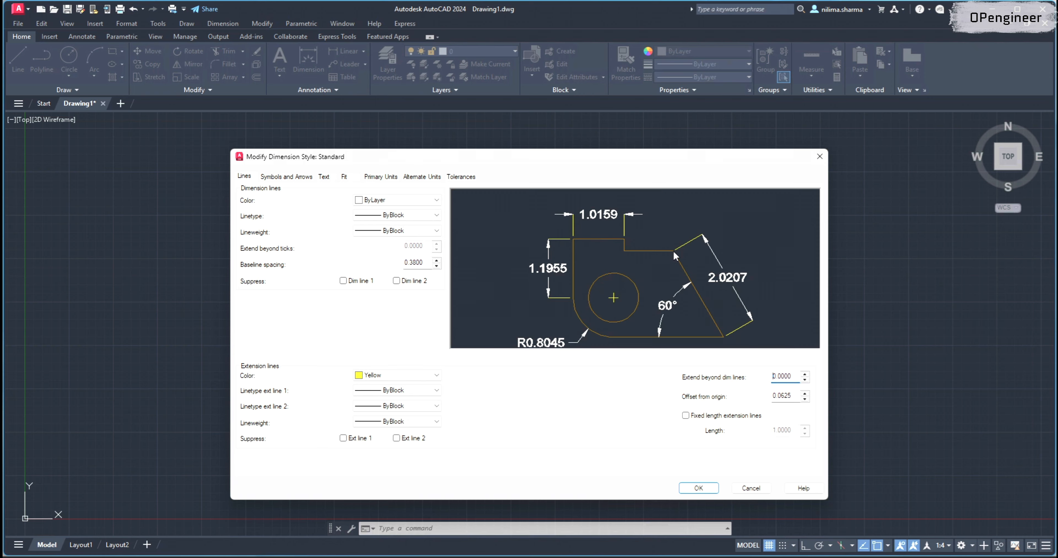
# Step: Try an extension line offset from origin of 2, and finally set the offset to 0
pyautogui.press('Tab')
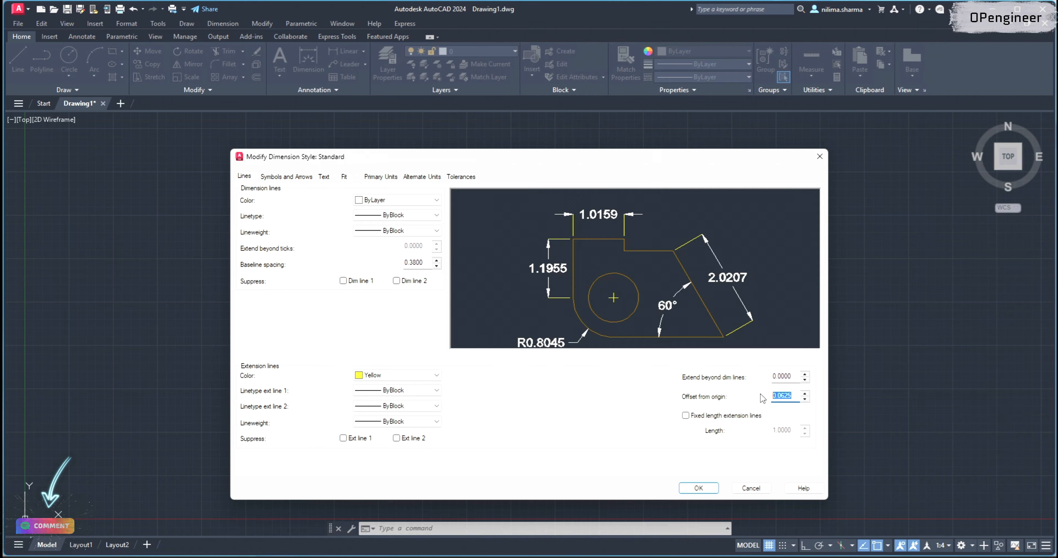
pyautogui.write('2')
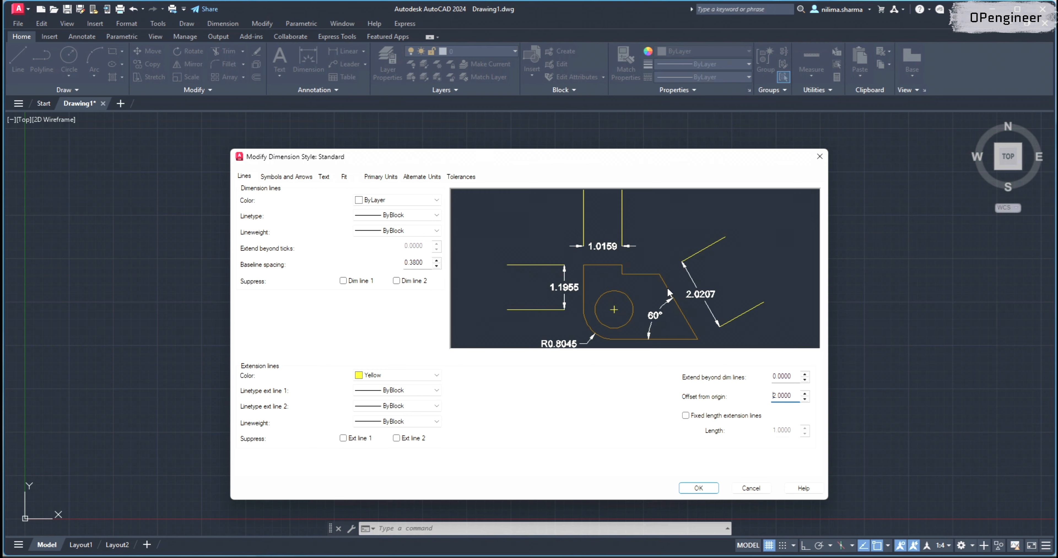
pyautogui.moveTo(794, 396); pyautogui.dragTo(755, 397)
pyautogui.write('0')
pyautogui.press('Return')
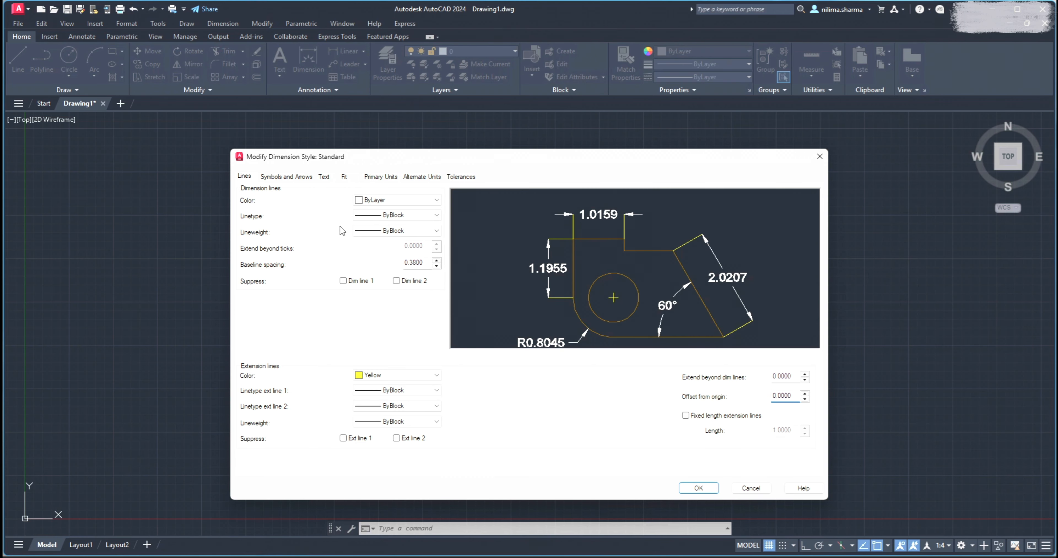
# Step: Try Box filled arrowheads and no center marks, restoring Closed filled arrowheads and the Mark option
pyautogui.click(286, 177)
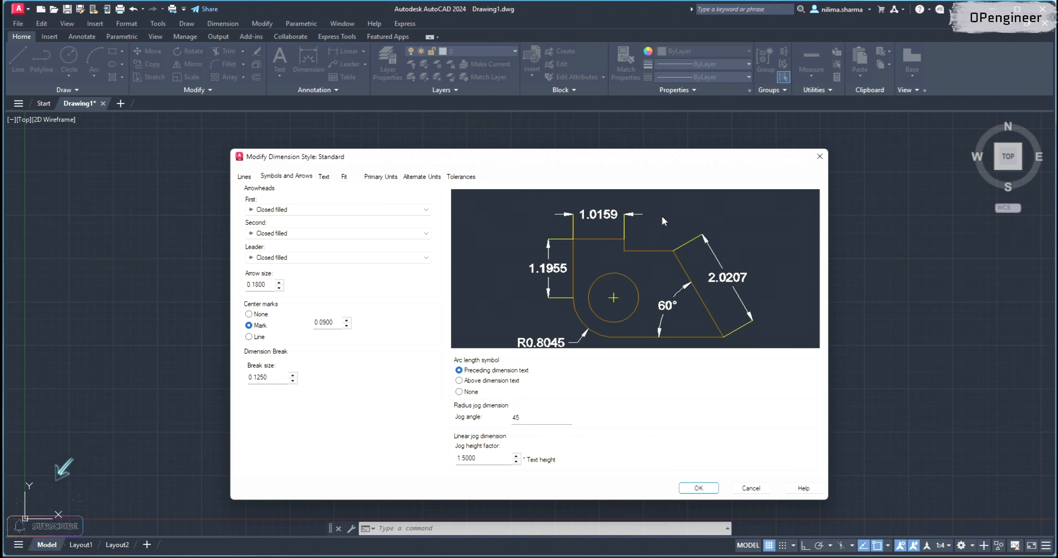
pyautogui.click(301, 210)
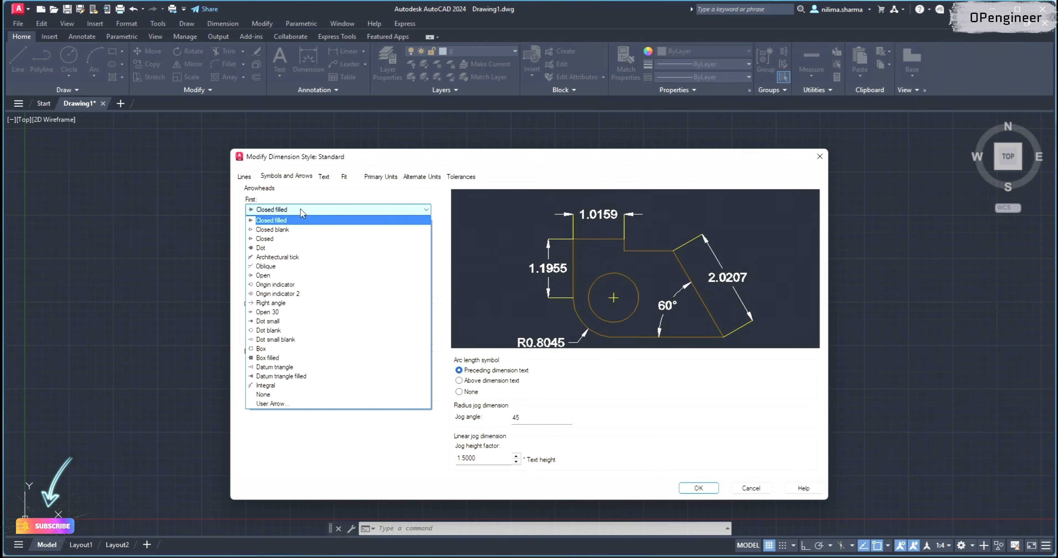
pyautogui.click(278, 362)
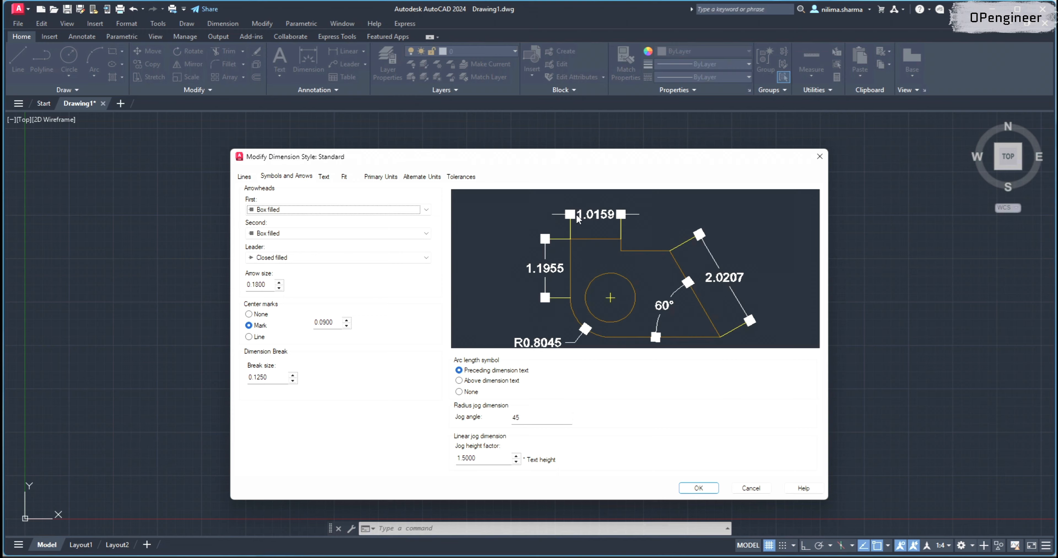
pyautogui.click(383, 209)
pyautogui.click(327, 222)
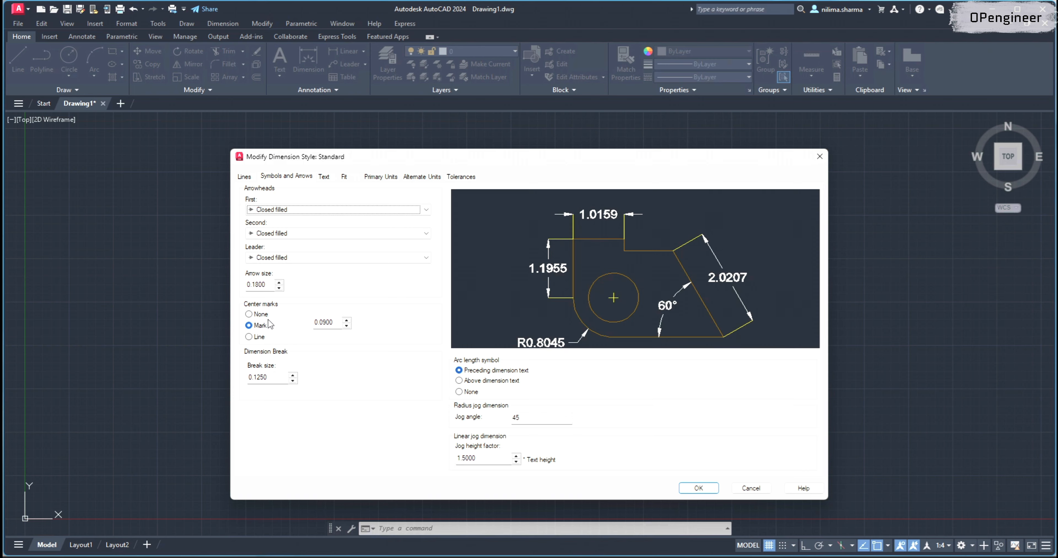
pyautogui.click(249, 315)
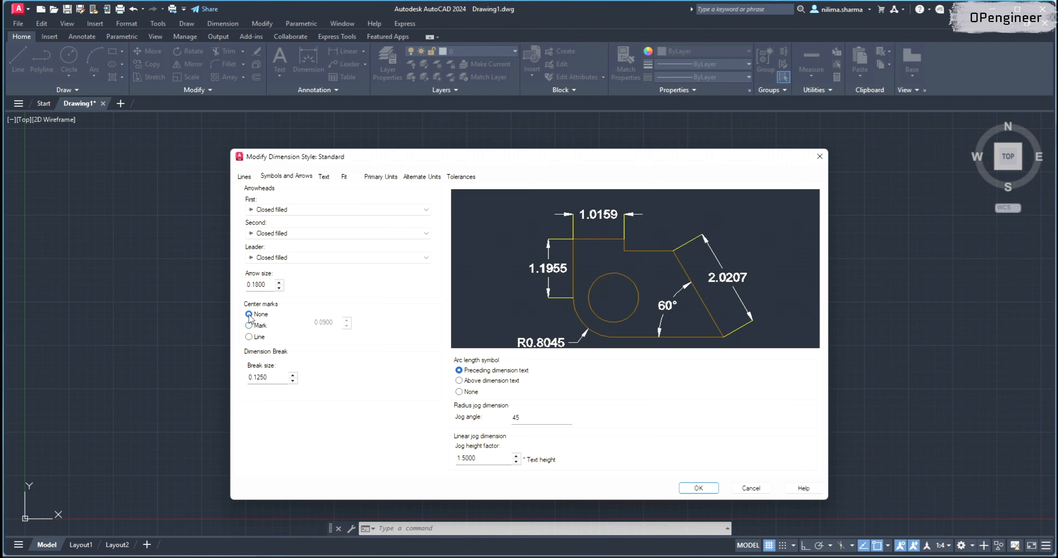
pyautogui.click(249, 325)
# Step: Review the dimension text styles, try Red as the text color, and set the text color to ByLayer
pyautogui.click(324, 178)
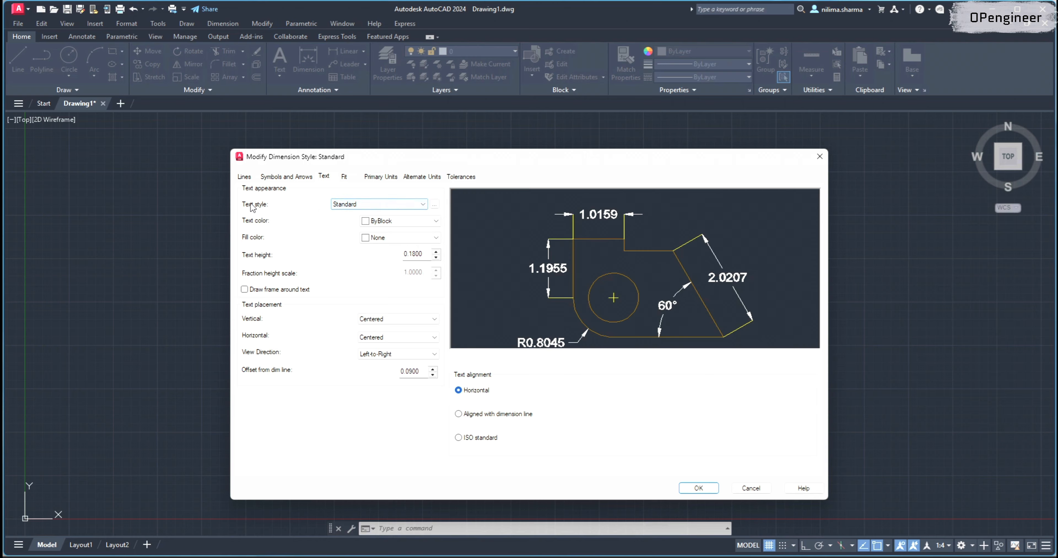
pyautogui.click(396, 207)
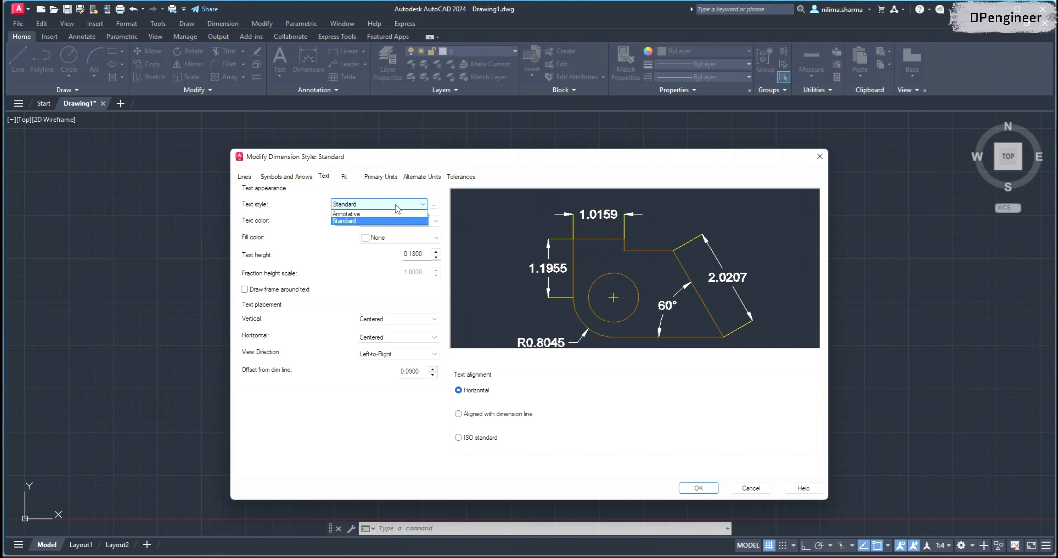
pyautogui.click(396, 207)
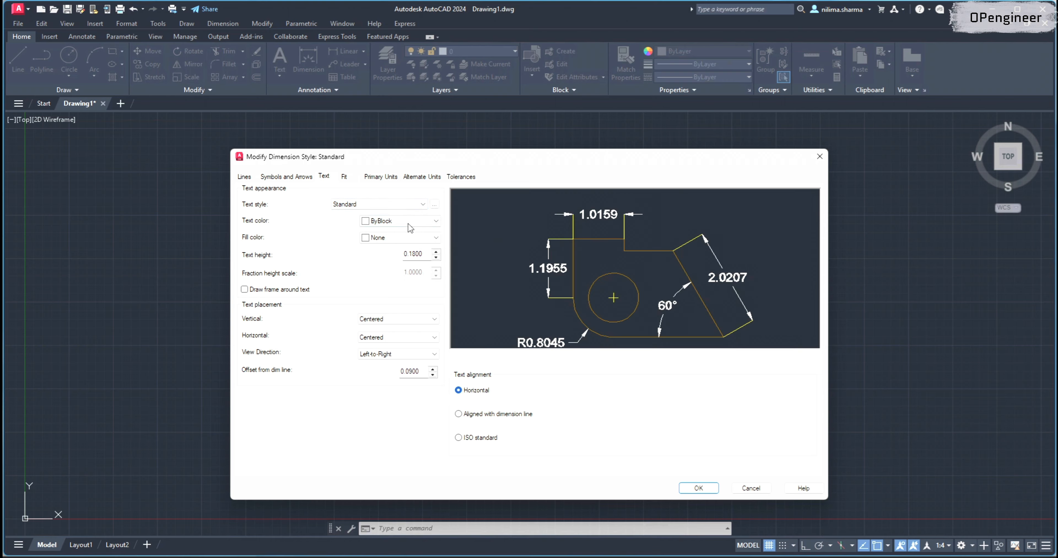
pyautogui.click(390, 222)
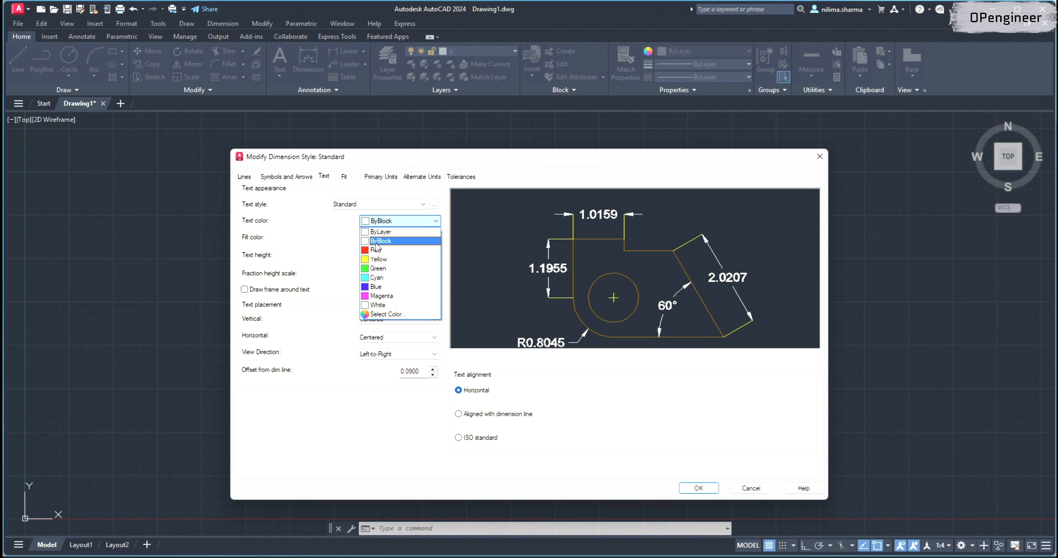
pyautogui.click(375, 247)
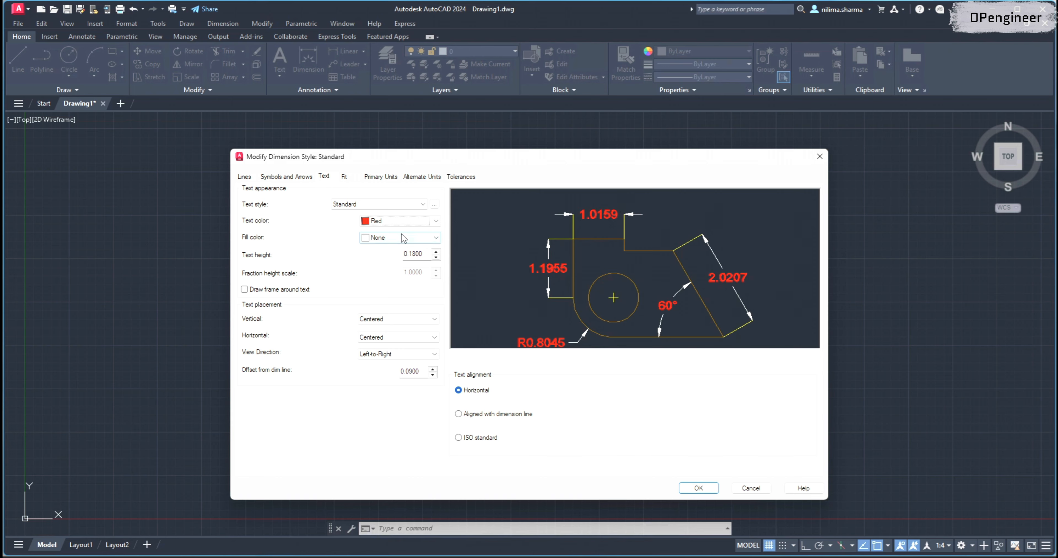
pyautogui.click(393, 221)
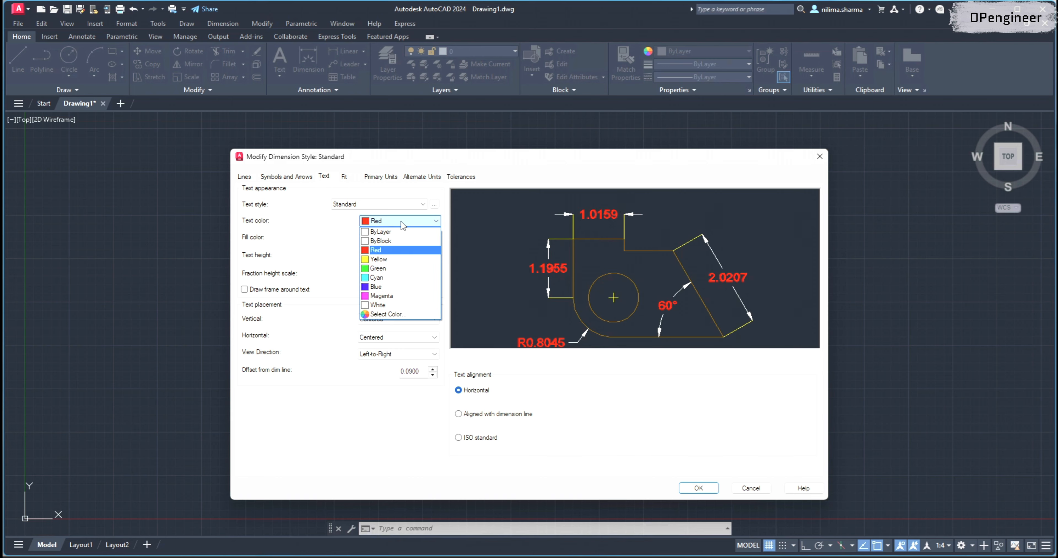
pyautogui.click(390, 232)
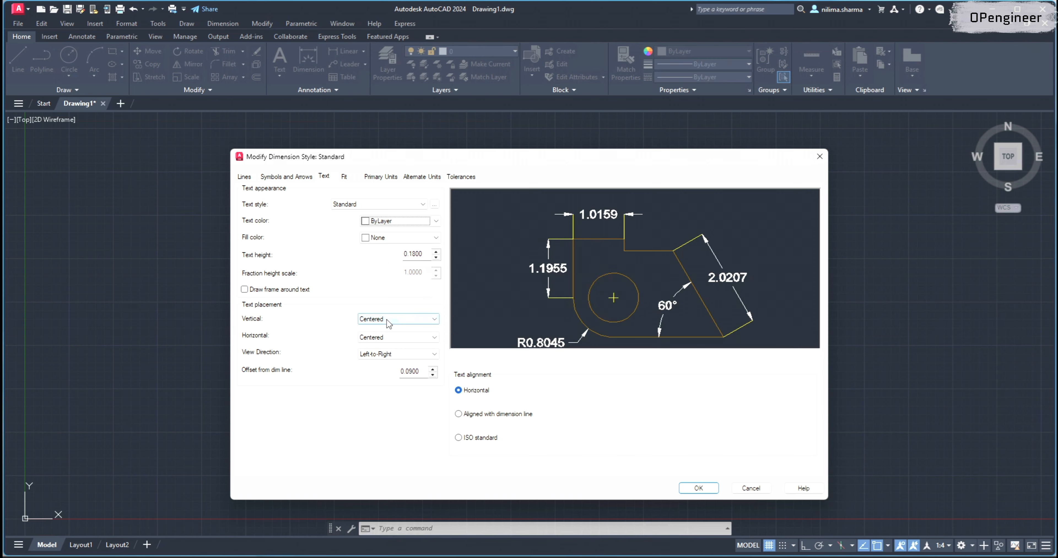
# Step: Review the vertical text placements keeping Centered, and try text aligned with the dimension line before restoring Horizontal alignment
pyautogui.click(405, 319)
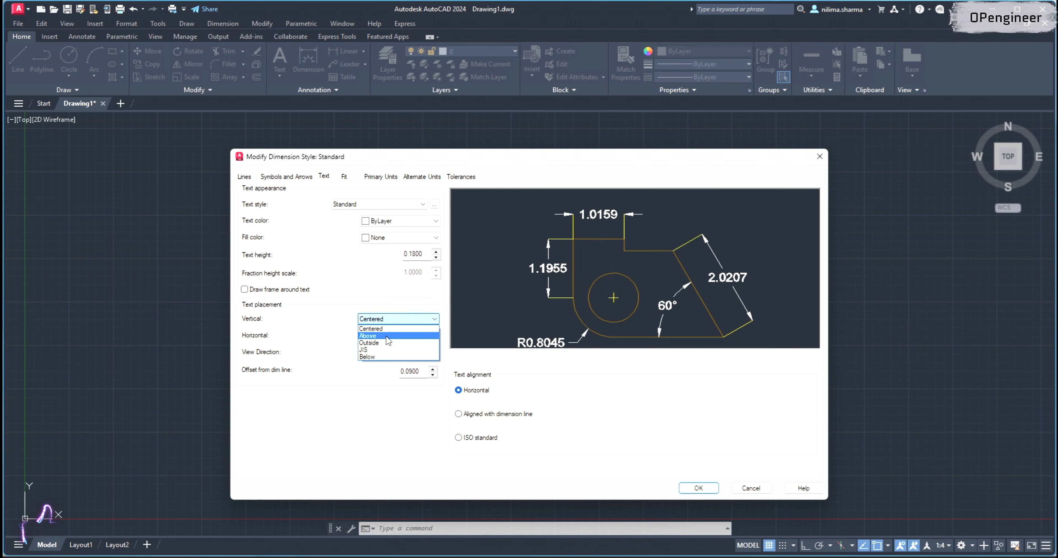
pyautogui.click(405, 329)
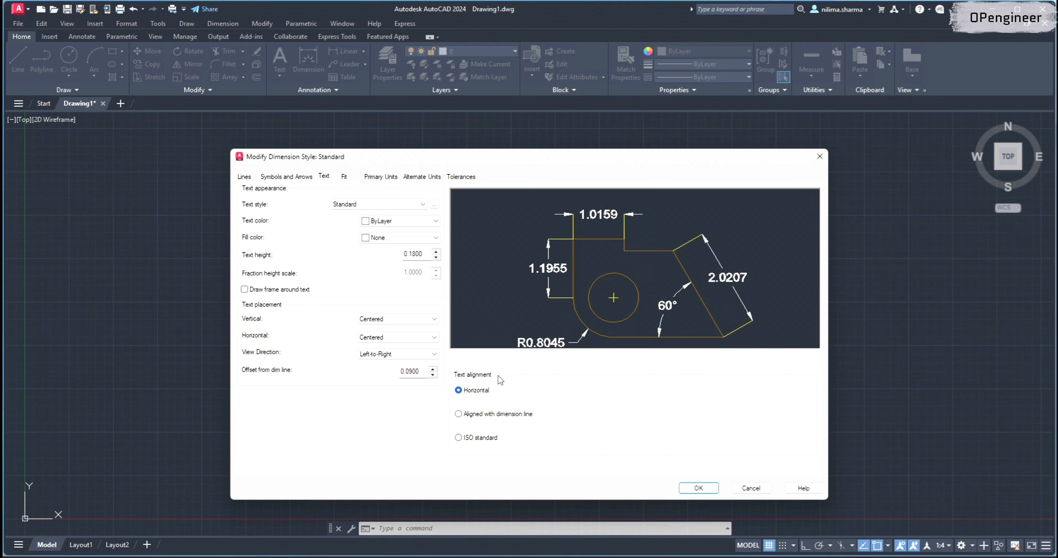
pyautogui.click(457, 414)
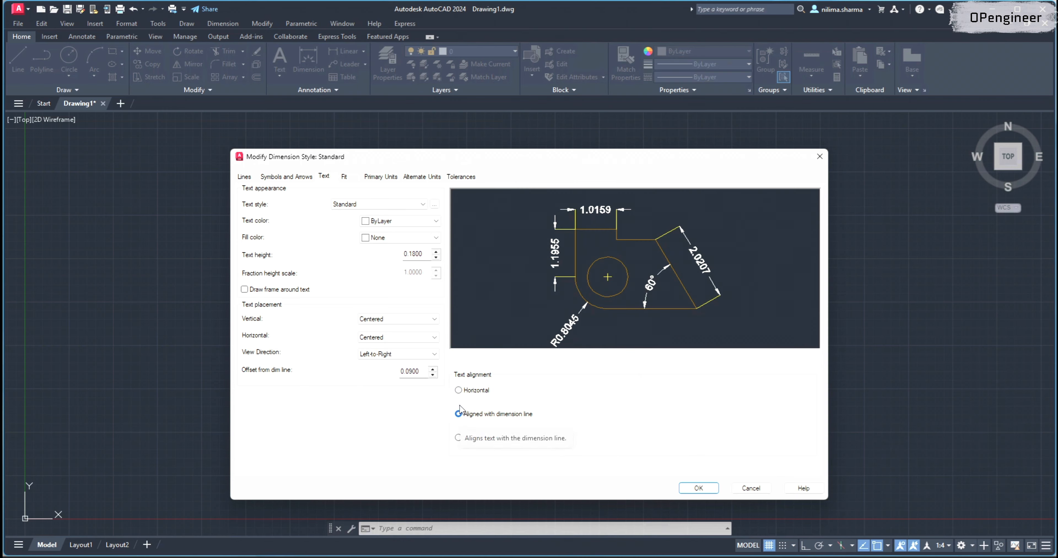
pyautogui.click(457, 390)
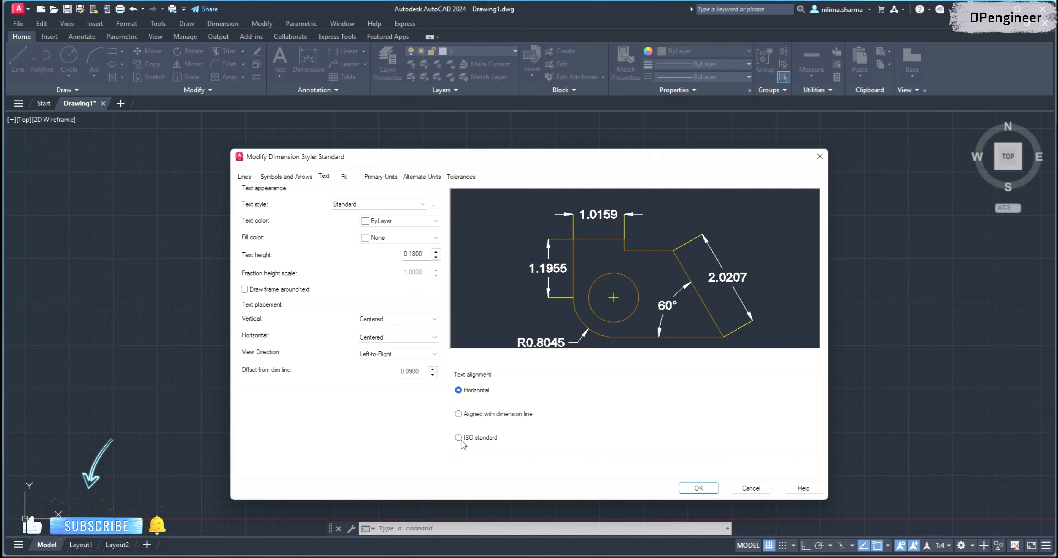
# Step: Set the primary linear unit format to Architectural with a precision of 0'-0"
pyautogui.click(377, 176)
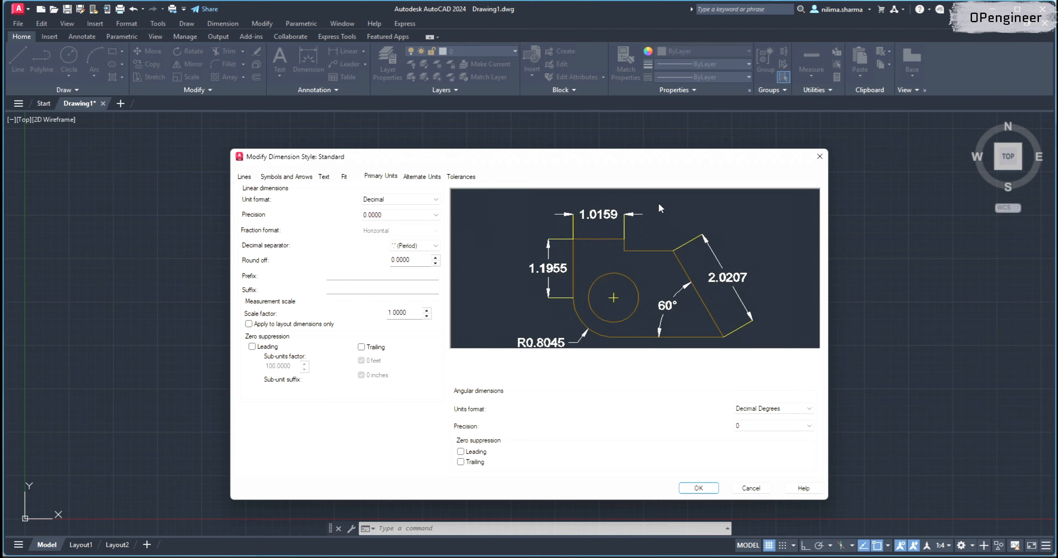
pyautogui.click(393, 200)
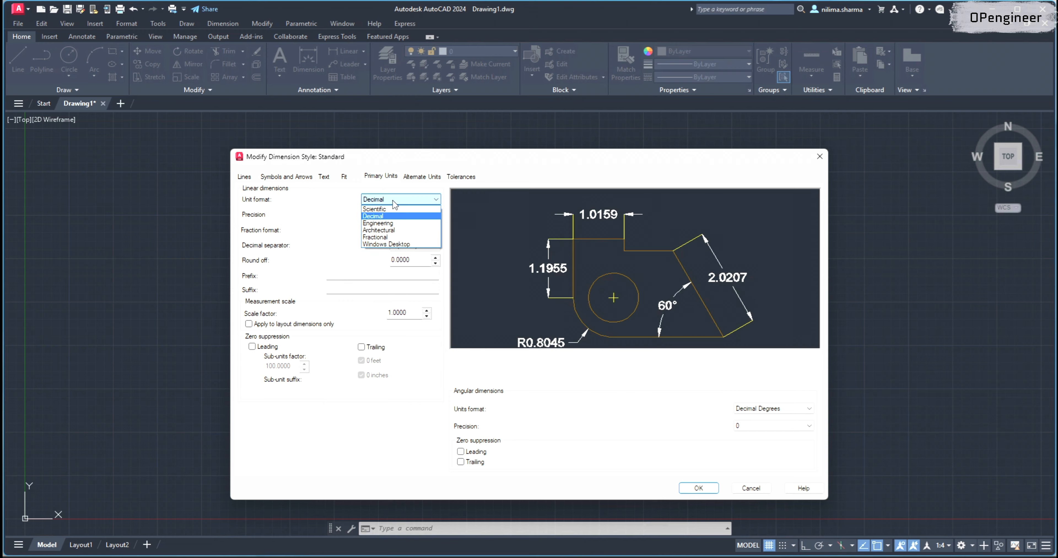
pyautogui.click(388, 230)
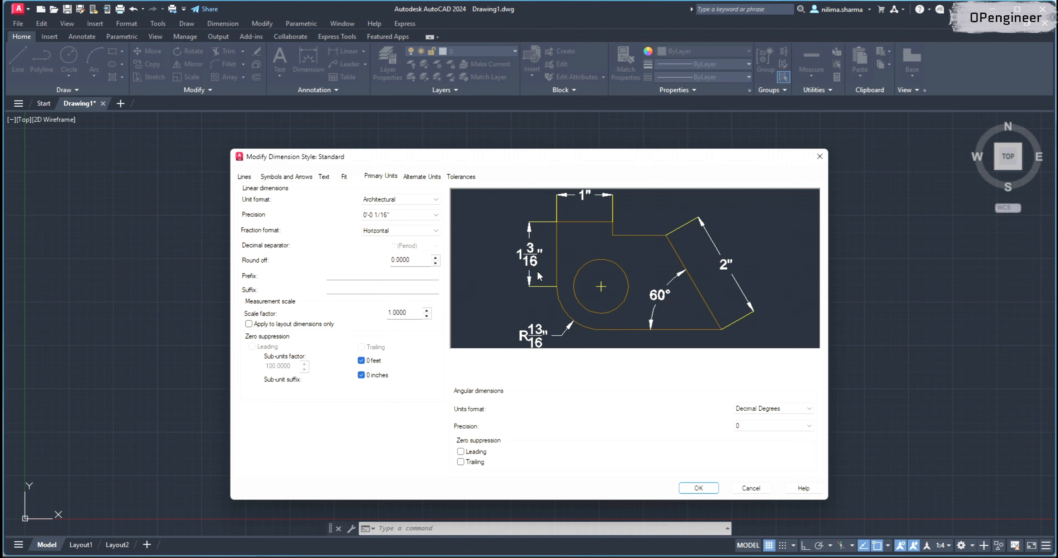
pyautogui.click(390, 215)
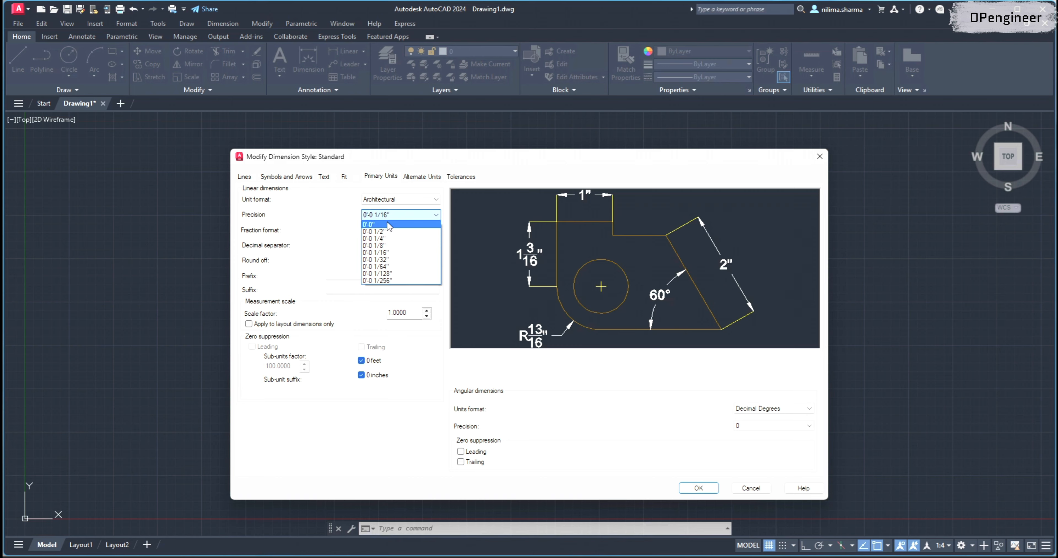
pyautogui.click(374, 225)
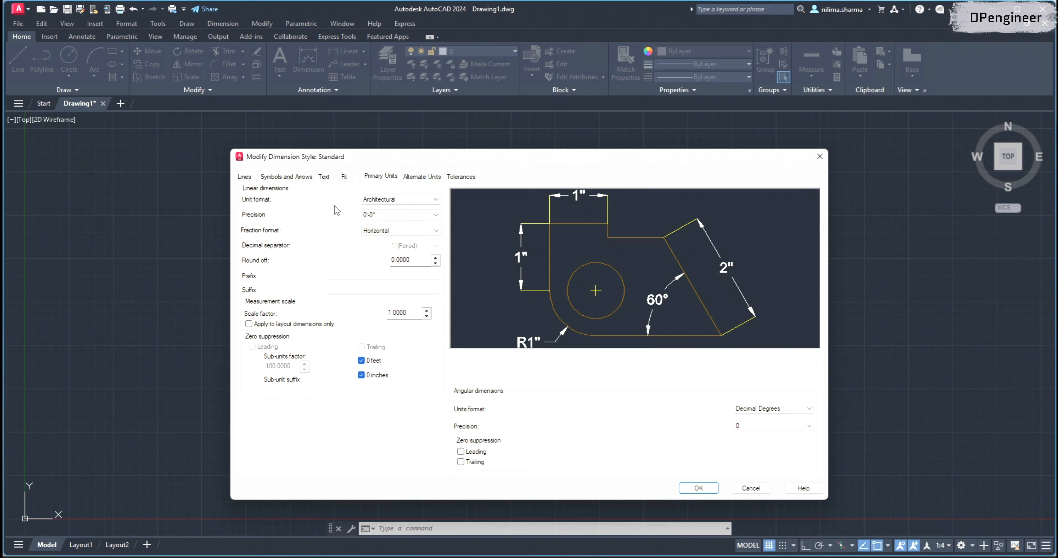
# Step: Try the Diagonal and Not Stacked fraction formats for the primary units and restore Horizontal
pyautogui.click(377, 231)
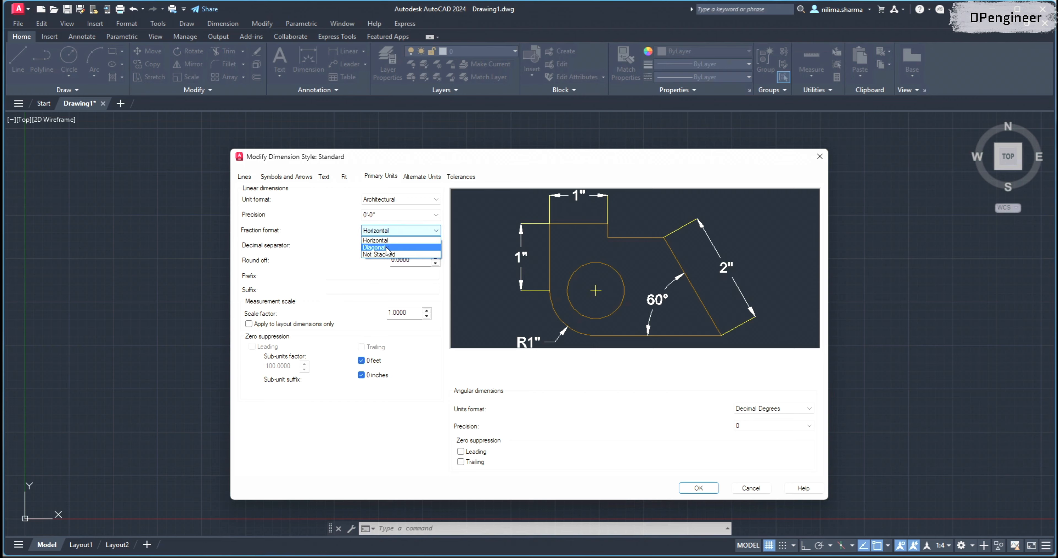
pyautogui.click(388, 247)
pyautogui.click(395, 231)
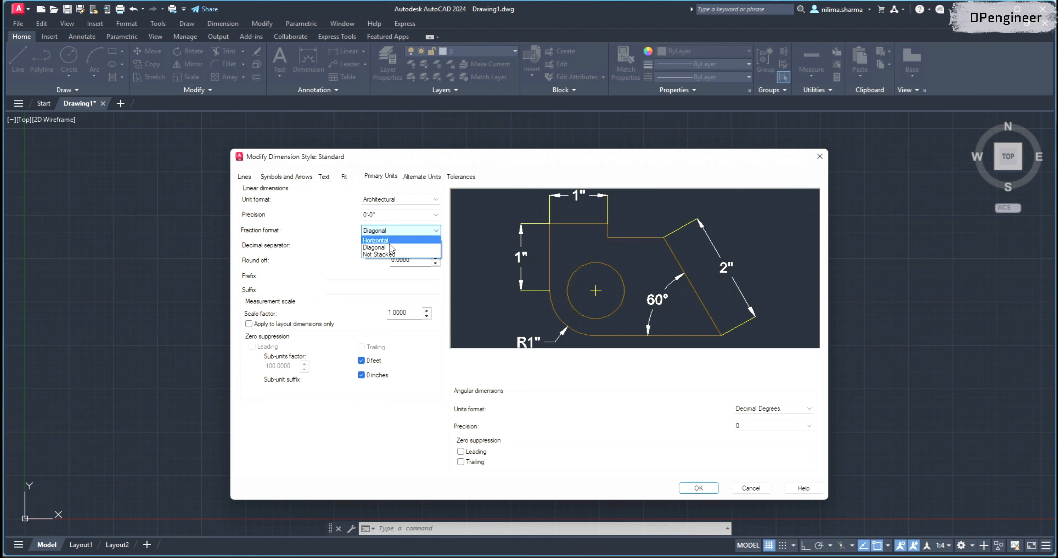
pyautogui.click(396, 255)
pyautogui.click(396, 231)
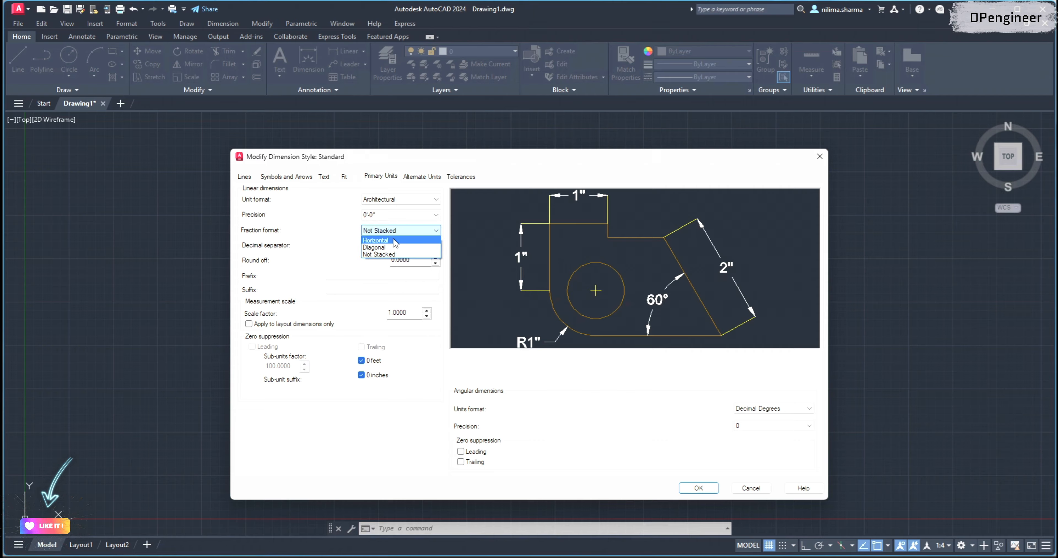
pyautogui.click(386, 240)
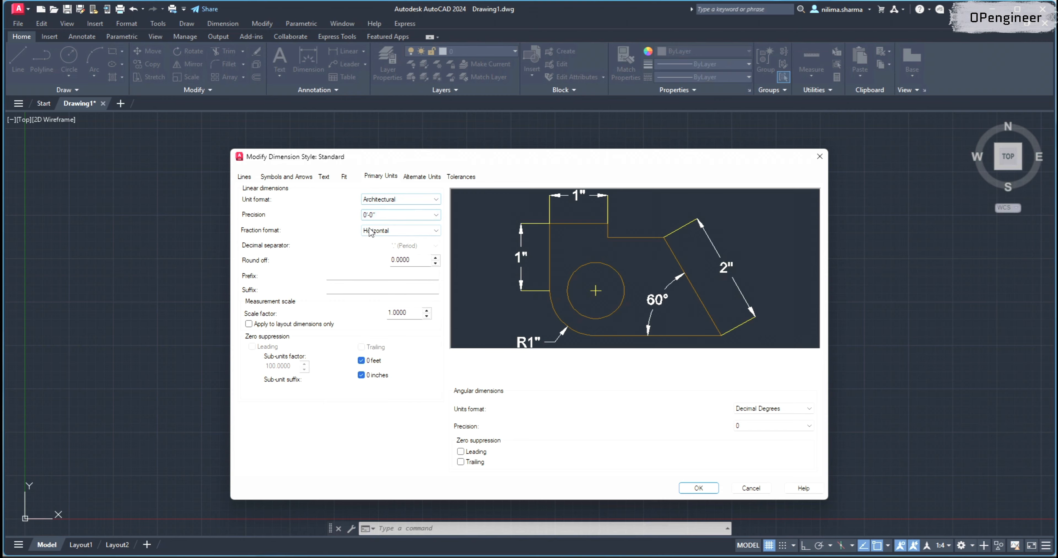
# Step: Turn on the display of alternate units and keep Decimal as their unit format after reviewing the available formats
pyautogui.click(417, 179)
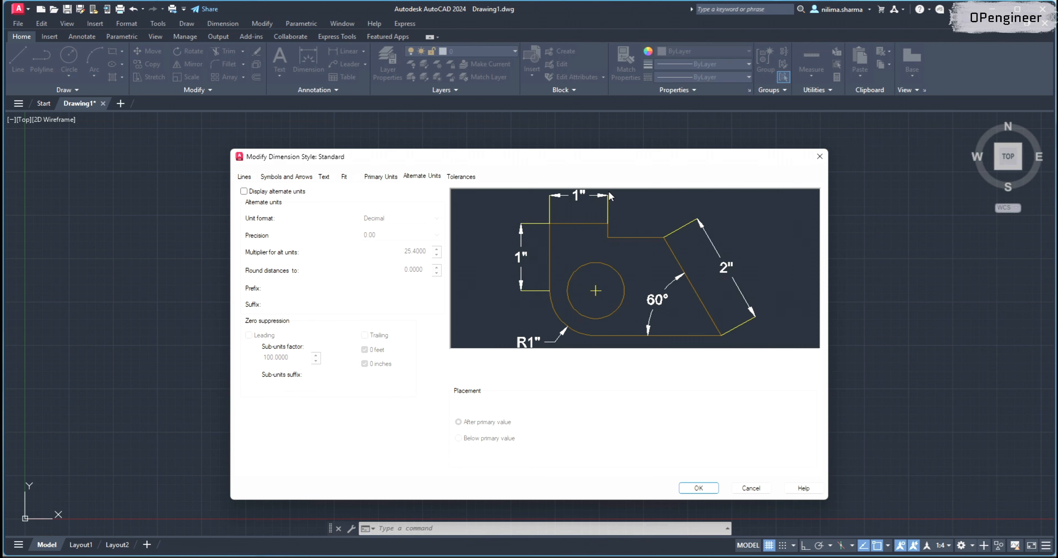
pyautogui.click(244, 191)
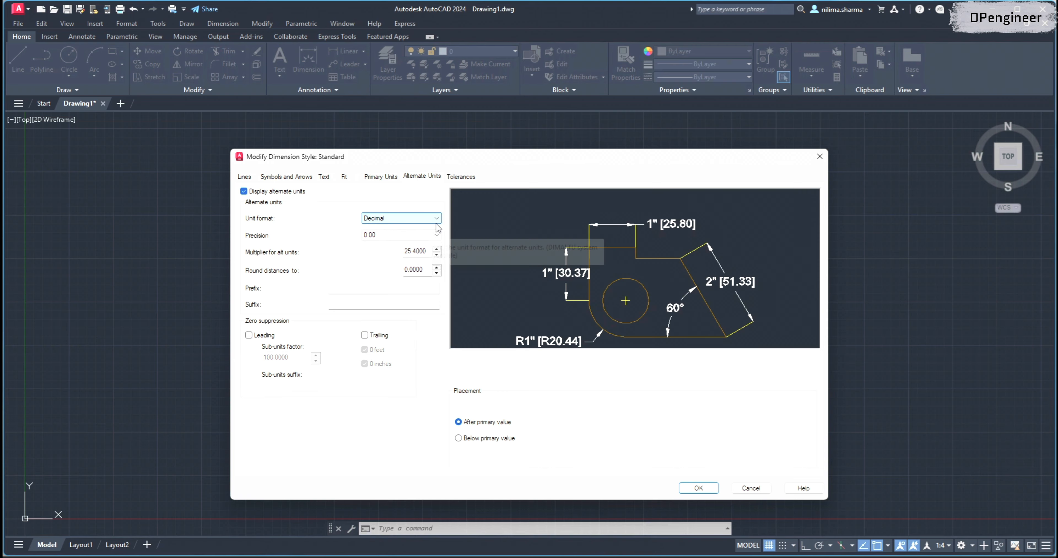
pyautogui.click(399, 219)
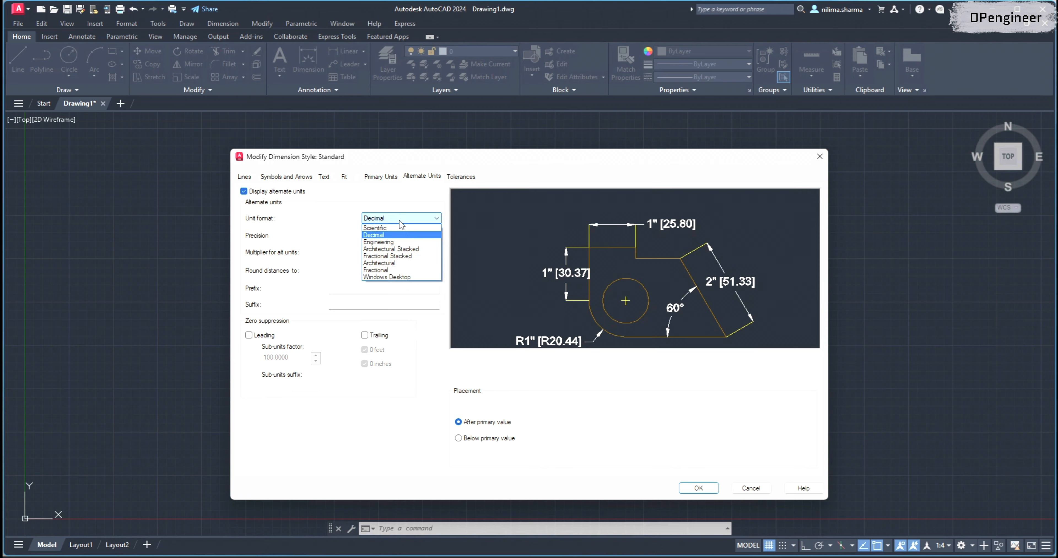
pyautogui.click(390, 235)
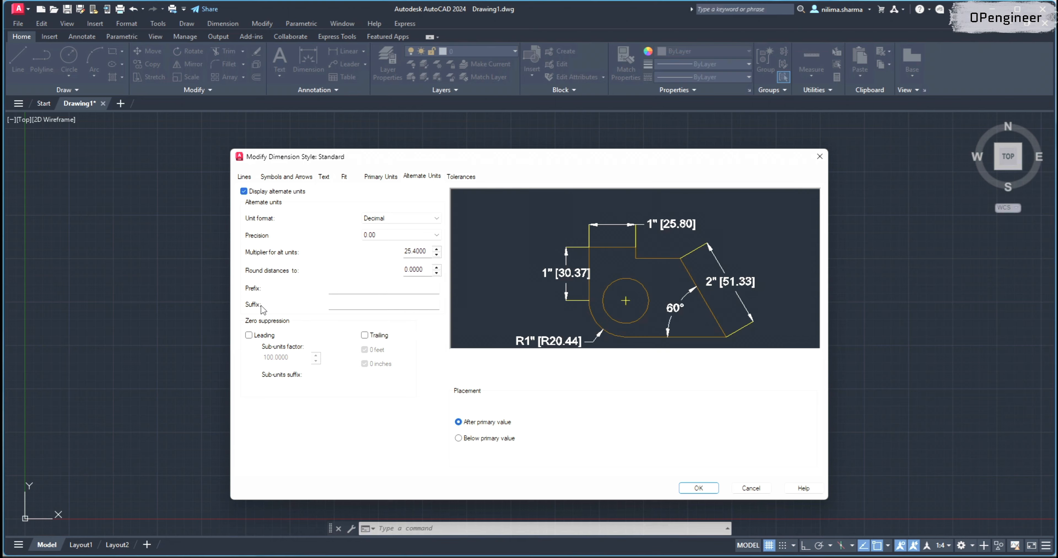
# Step: Set the alternate units prefix to mm, apply the changes to the Standard dimension style and close the Dimension Style Manager
pyautogui.click(350, 290)
pyautogui.write('mm')
pyautogui.click(388, 177)
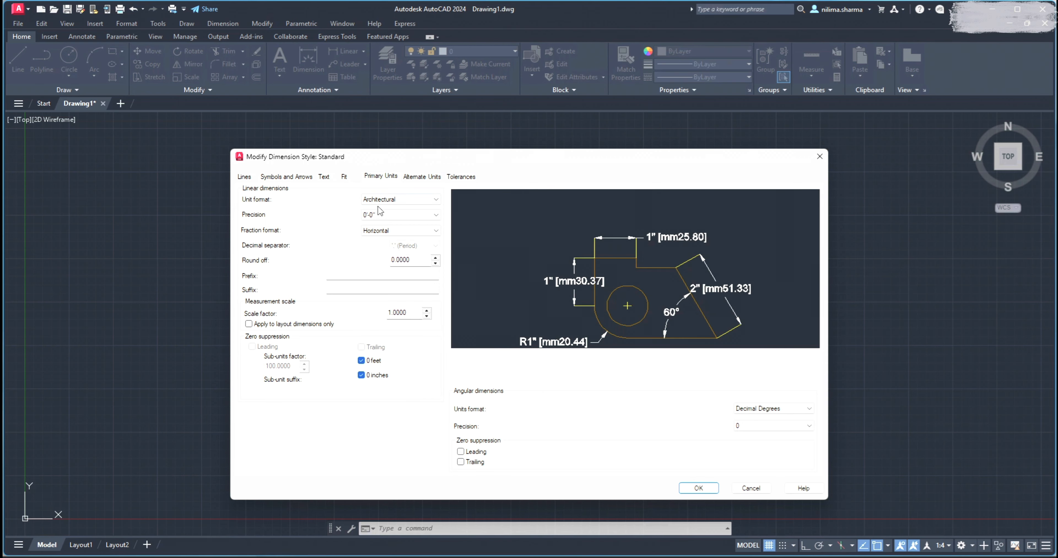
pyautogui.click(421, 180)
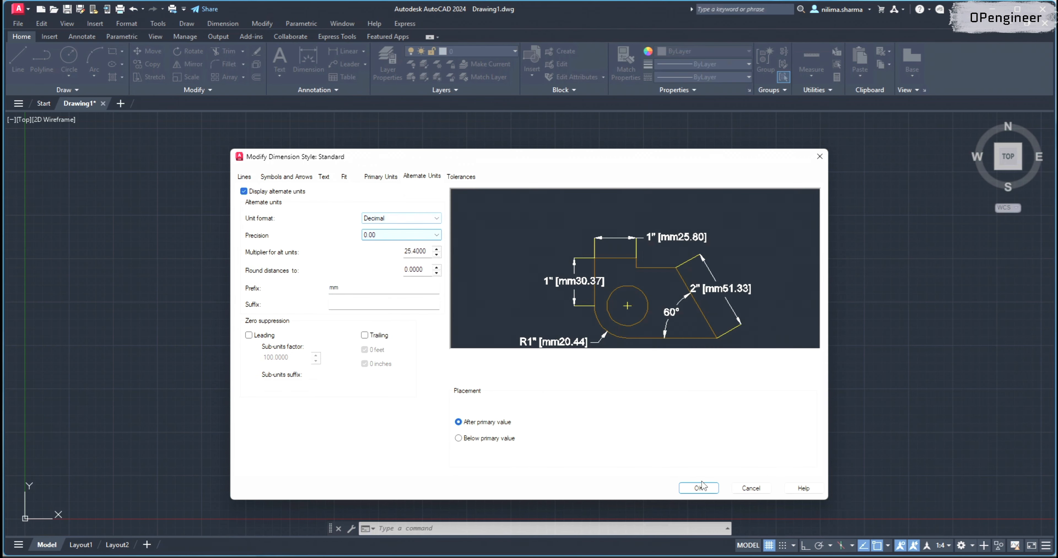
pyautogui.click(699, 490)
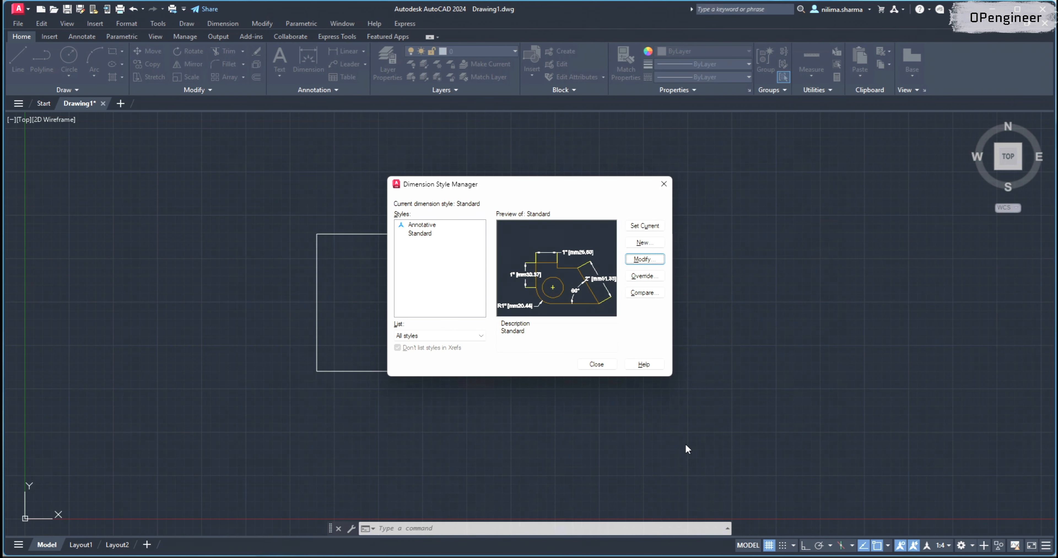
pyautogui.click(596, 364)
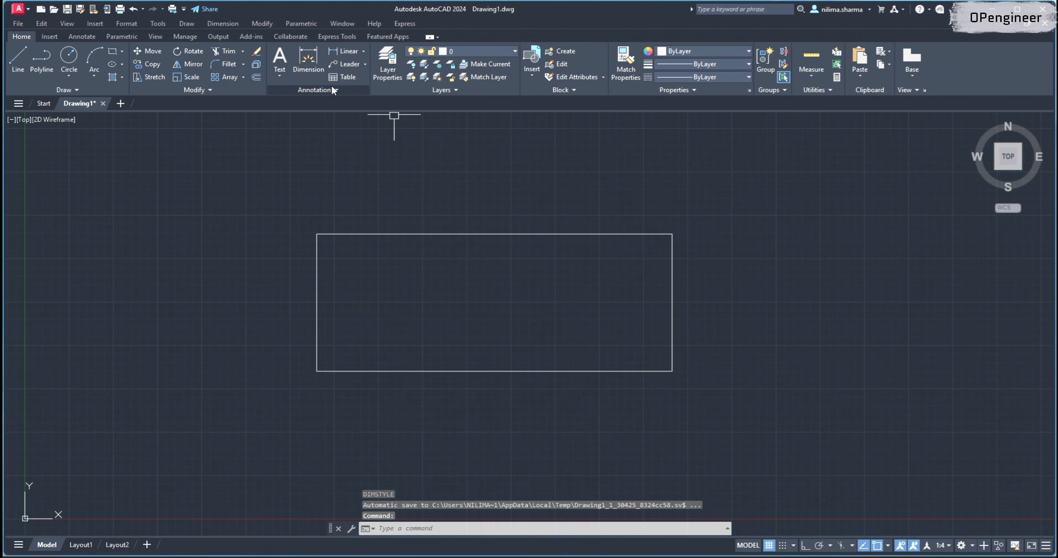
# Step: Dimension the rectangle's top edge from corner to corner, placing the dimension line above the edge
pyautogui.click(308, 62)
pyautogui.click(315, 233)
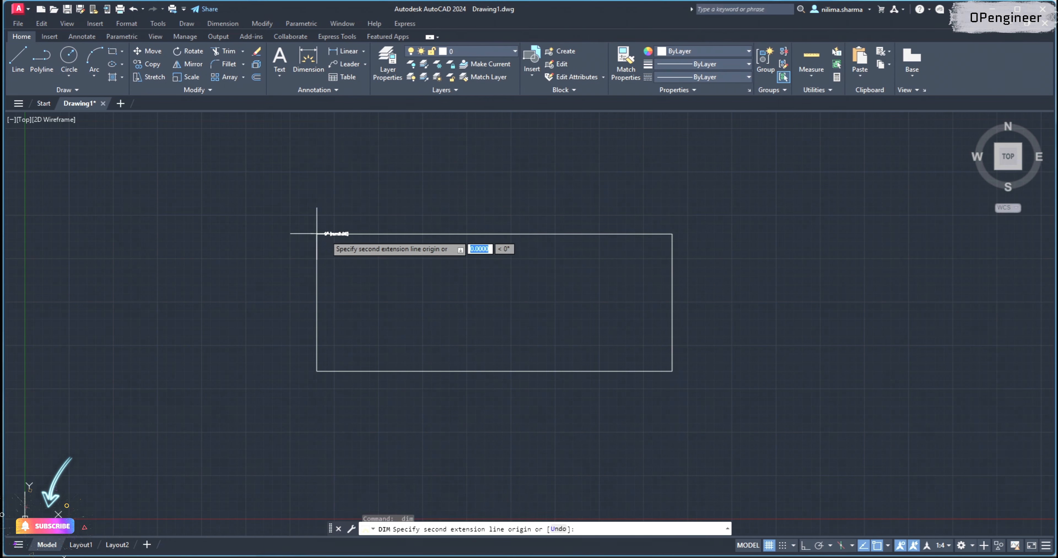
pyautogui.click(672, 234)
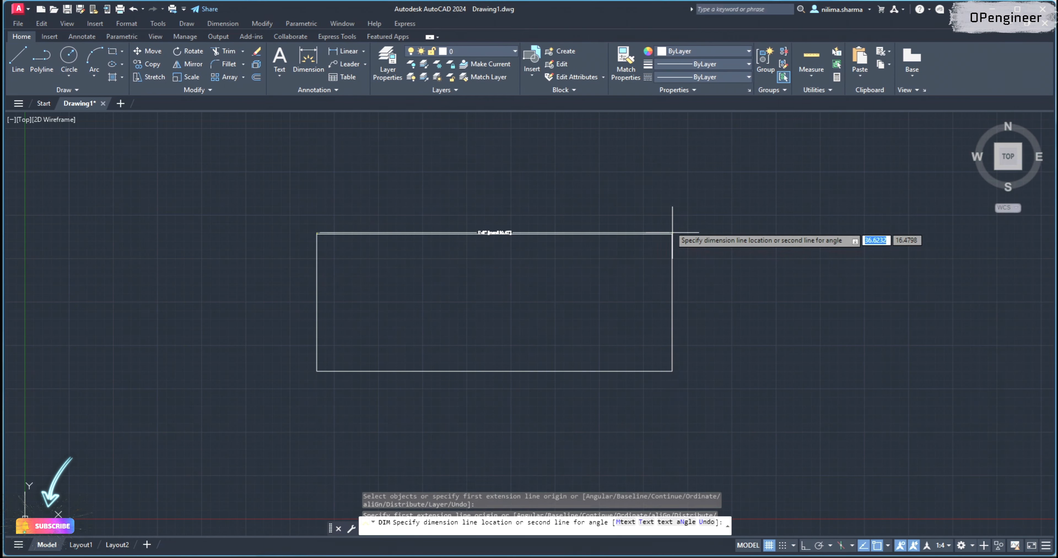
pyautogui.click(661, 197)
pyautogui.scroll(4, 495, 192)
pyautogui.scroll(2, 496, 191)
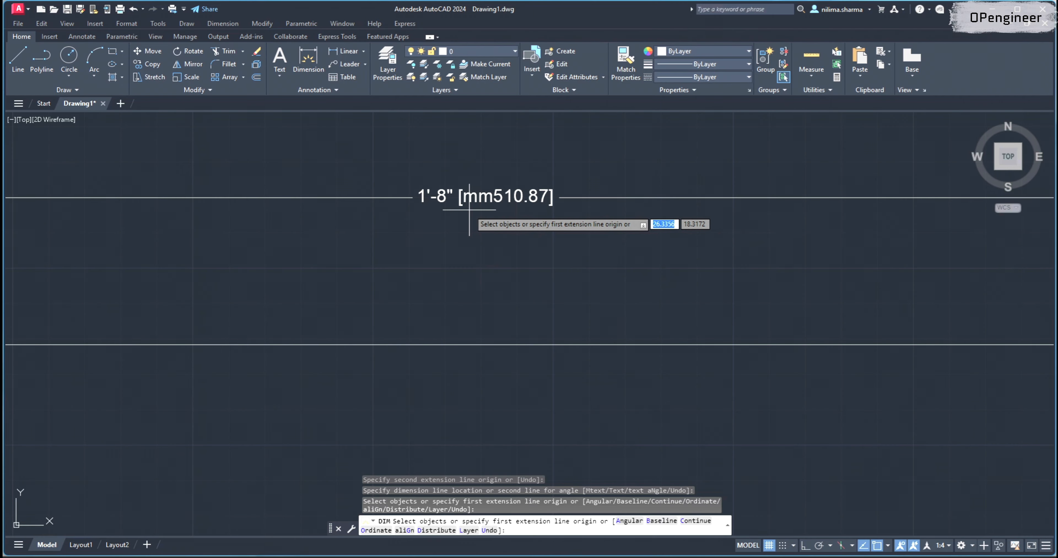
pyautogui.write('c')
pyautogui.press('Return')
pyautogui.press('Return')
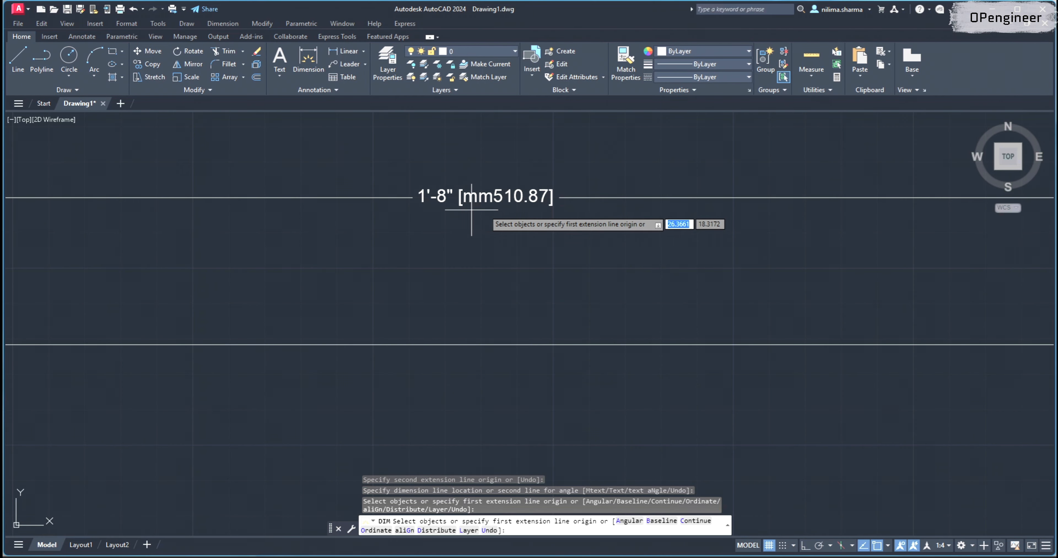
pyautogui.write('c')
pyautogui.press('Return')
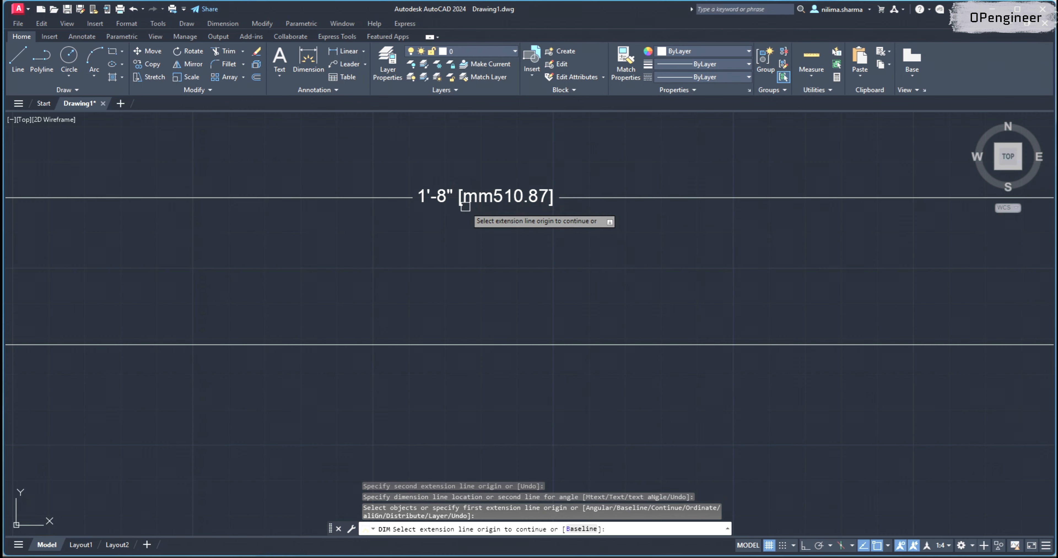
pyautogui.press('Return')
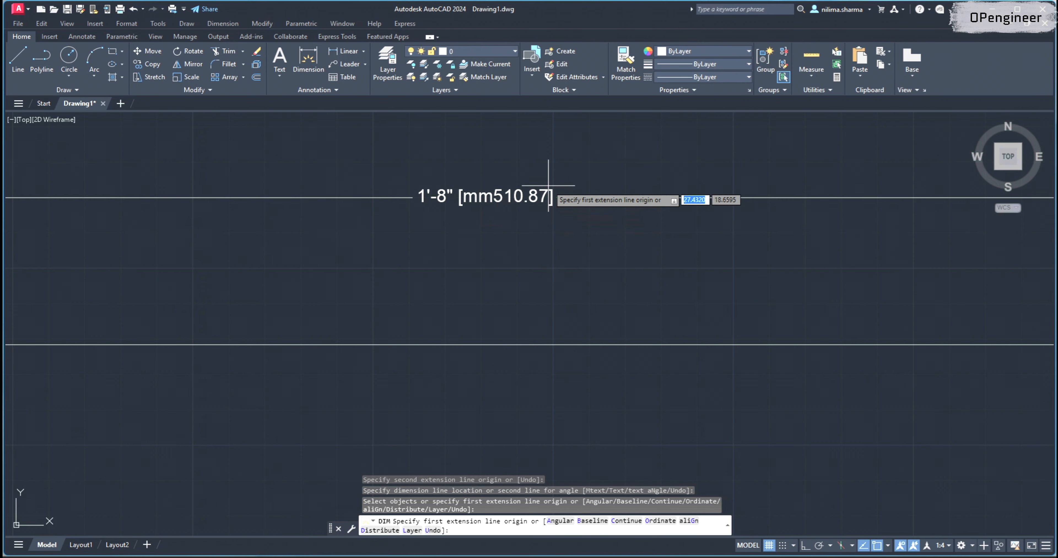
pyautogui.write('d')
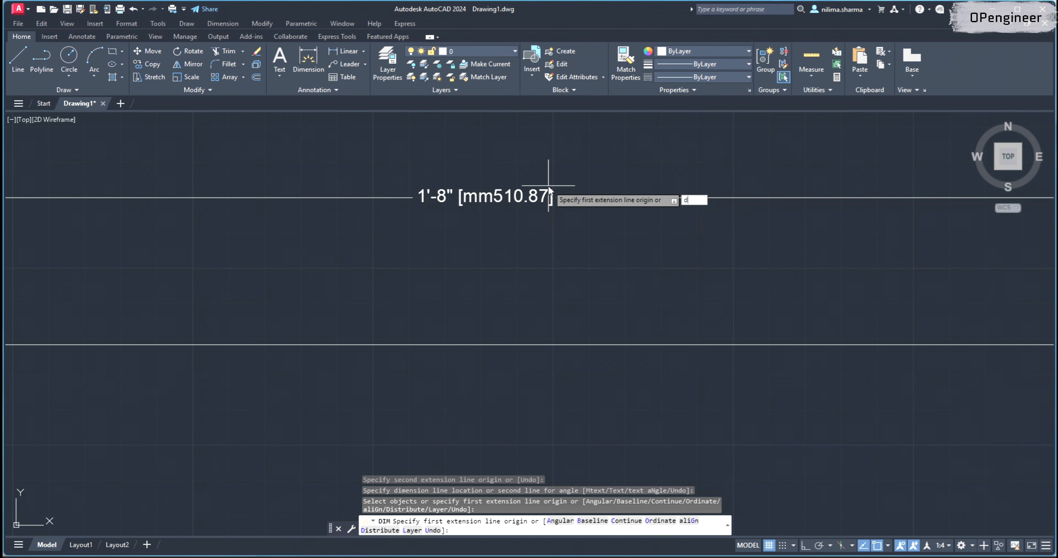
pyautogui.press('Escape')
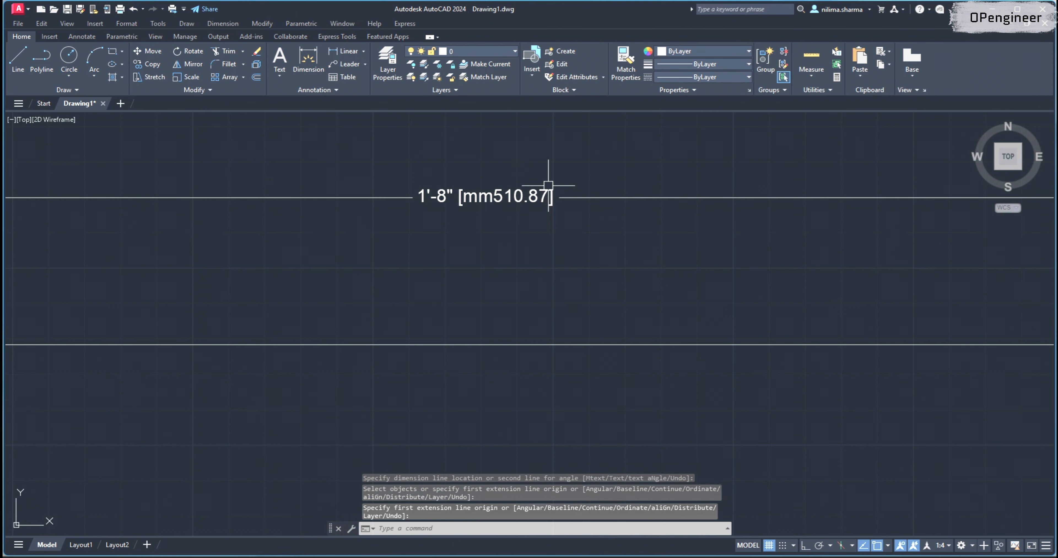
# Step: Reopen the Standard dimension style for modification, clear the alternate units prefix and turn off the display of alternate units
pyautogui.press('Return')
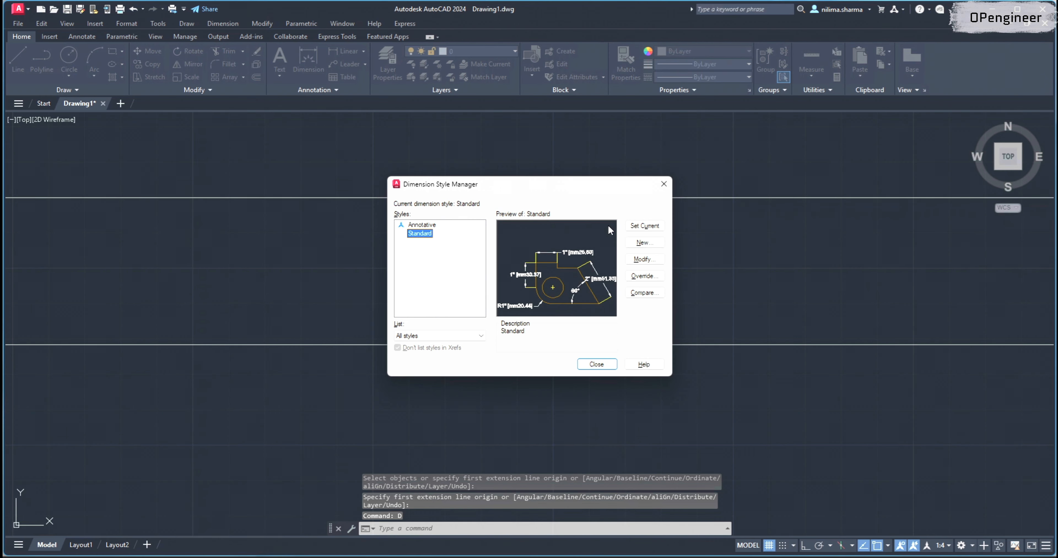
pyautogui.click(647, 264)
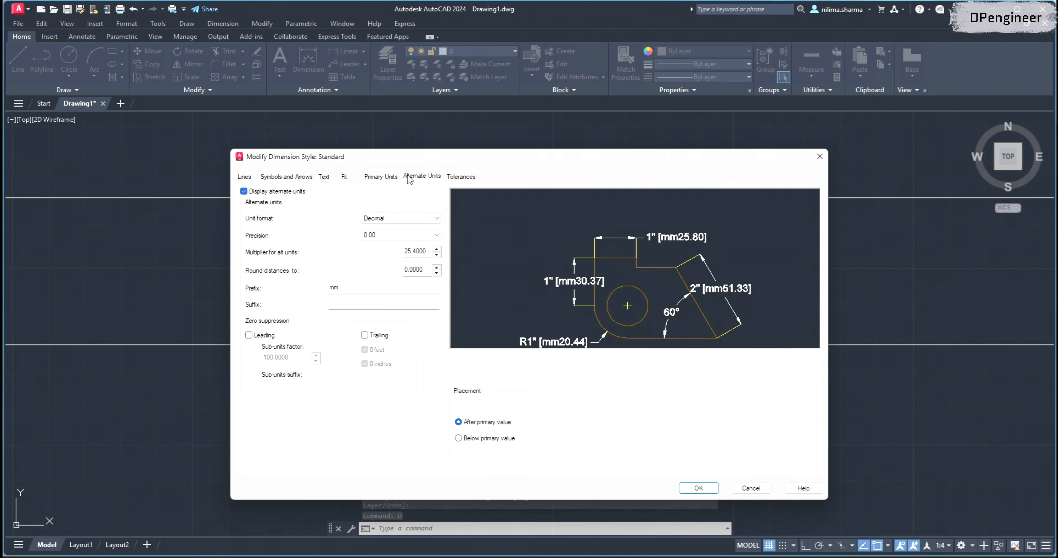
pyautogui.doubleClick(319, 286)
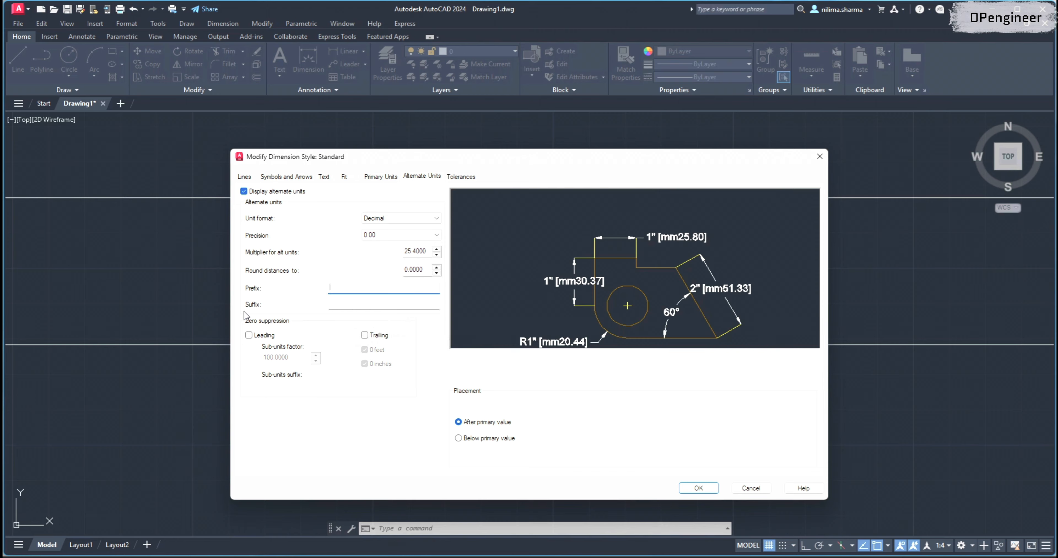
pyautogui.click(340, 305)
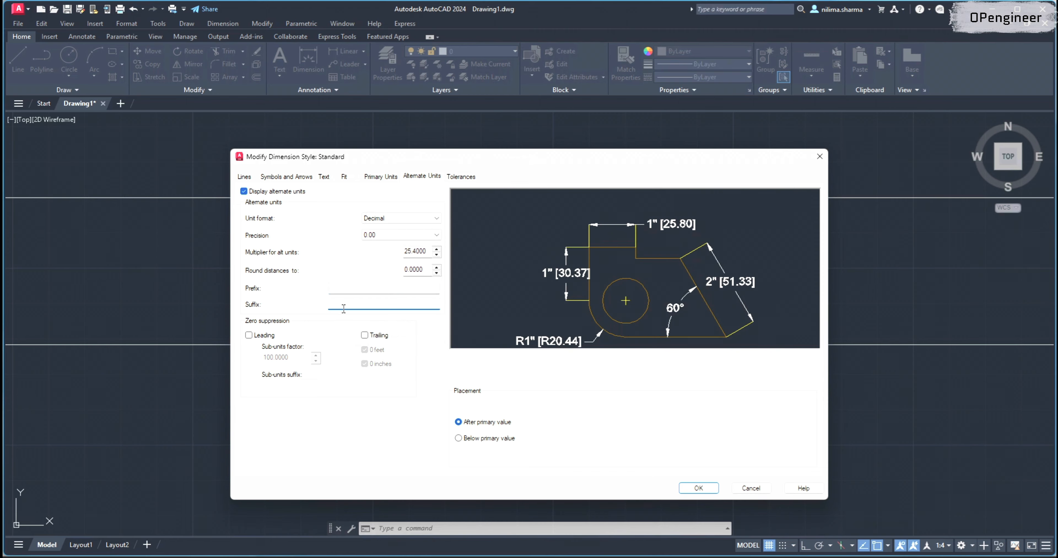
pyautogui.click(244, 192)
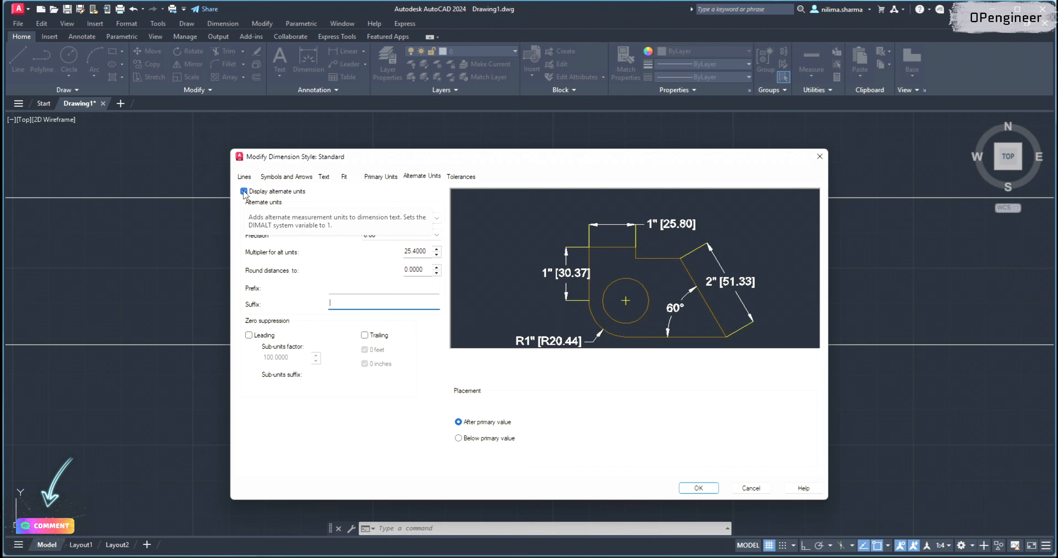
pyautogui.click(244, 191)
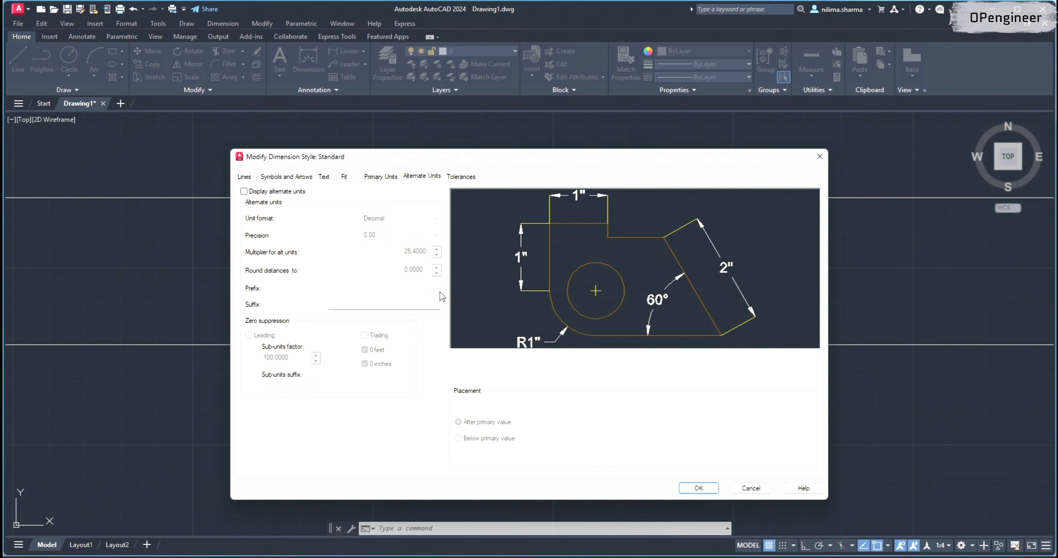
# Step: Set the Standard style's dimension text height to 0.5, apply it and check the dimension on the rectangle
pyautogui.click(392, 177)
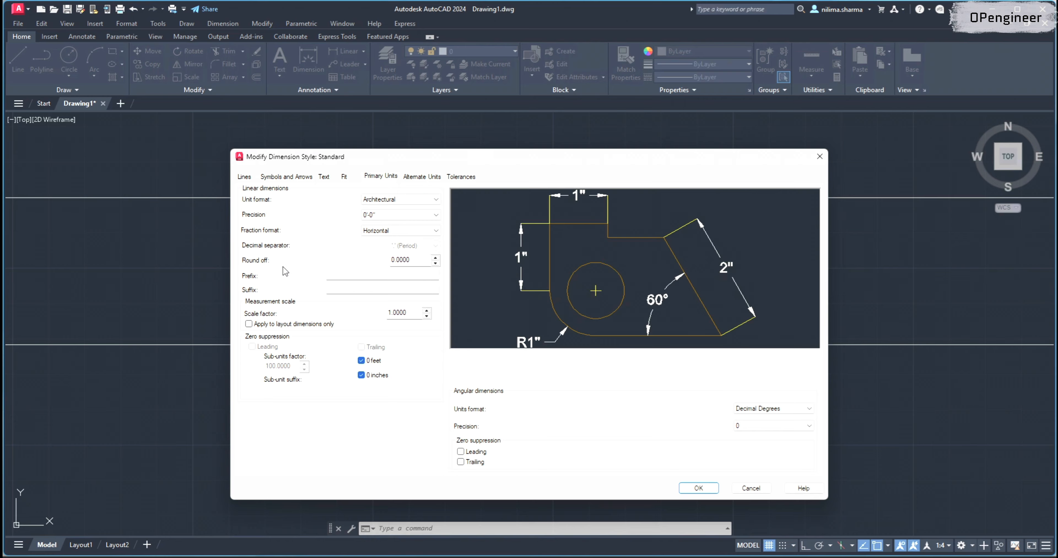
pyautogui.click(323, 177)
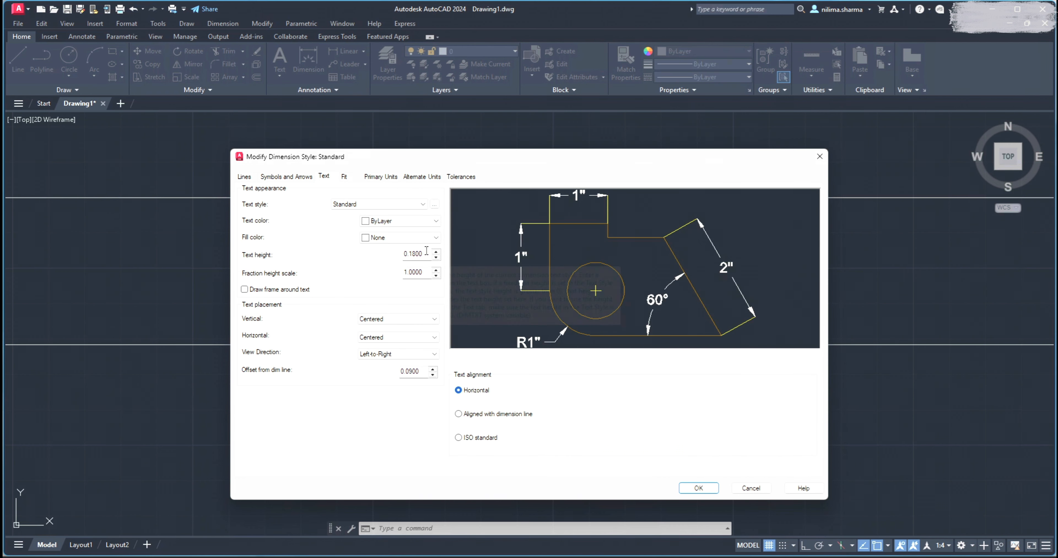
pyautogui.moveTo(426, 254); pyautogui.dragTo(385, 255)
pyautogui.write('0.5')
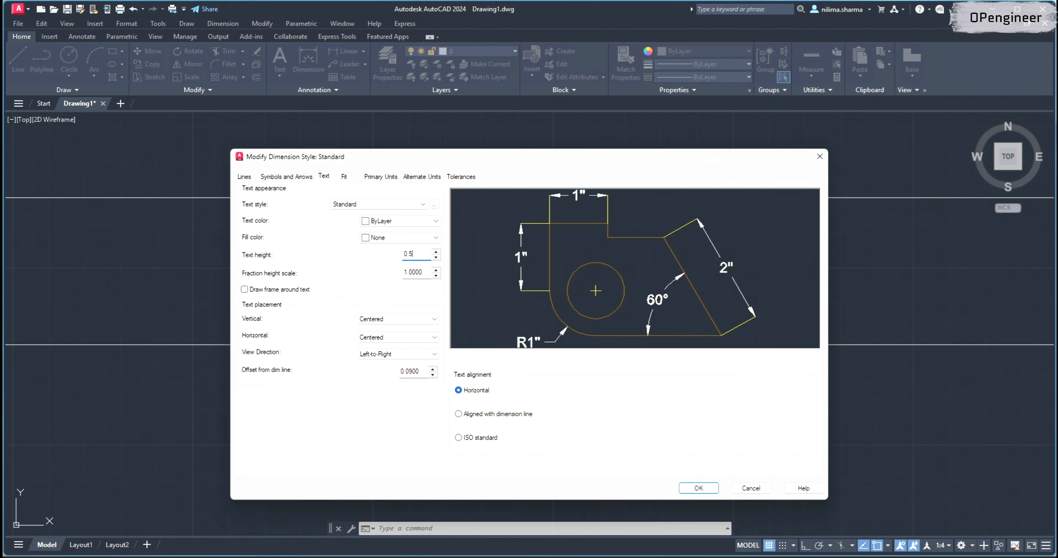
pyautogui.click(704, 490)
pyautogui.click(595, 367)
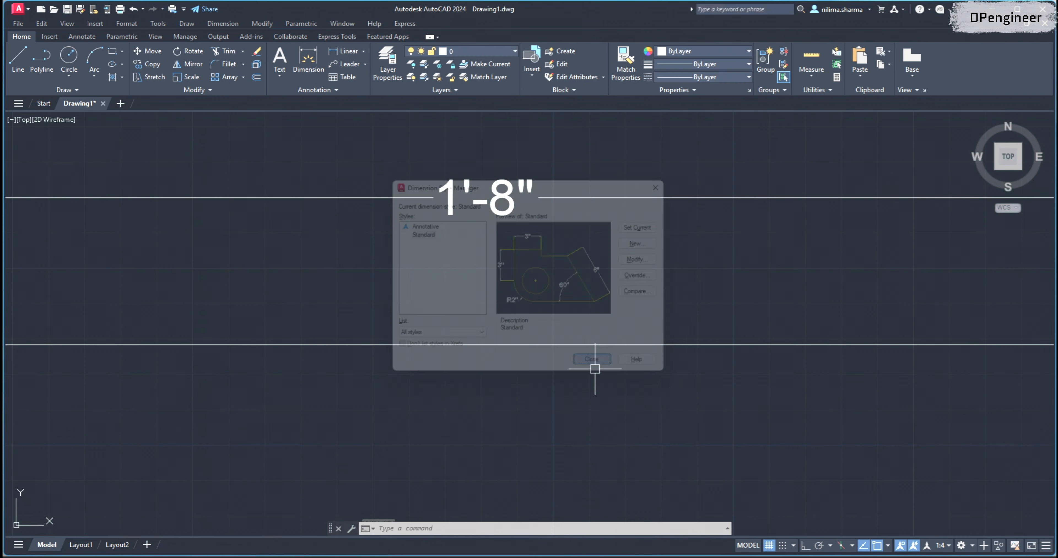
pyautogui.scroll(-3, 503, 378)
pyautogui.scroll(-2, 523, 270)
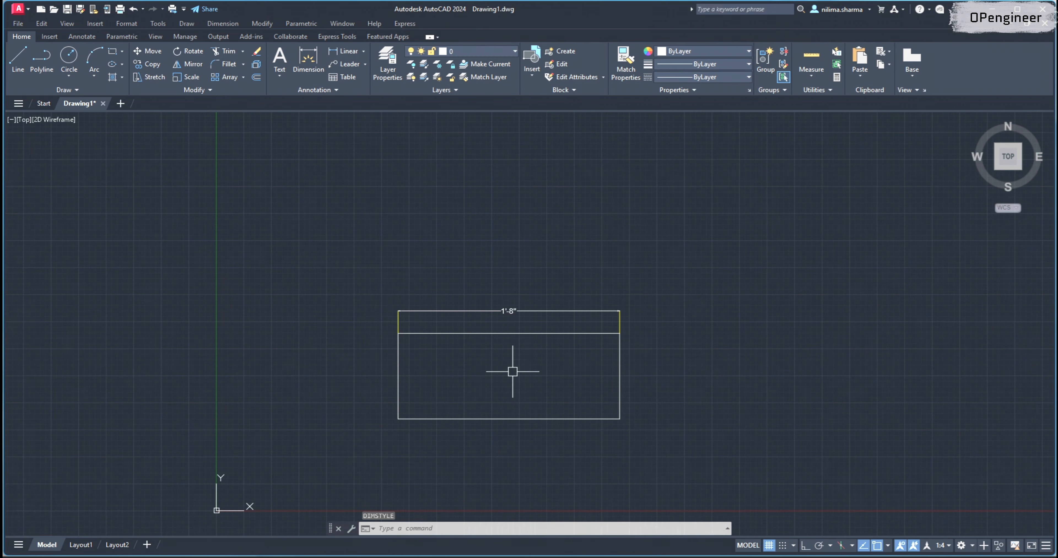
pyautogui.scroll(2, 513, 368)
pyautogui.scroll(2, 516, 310)
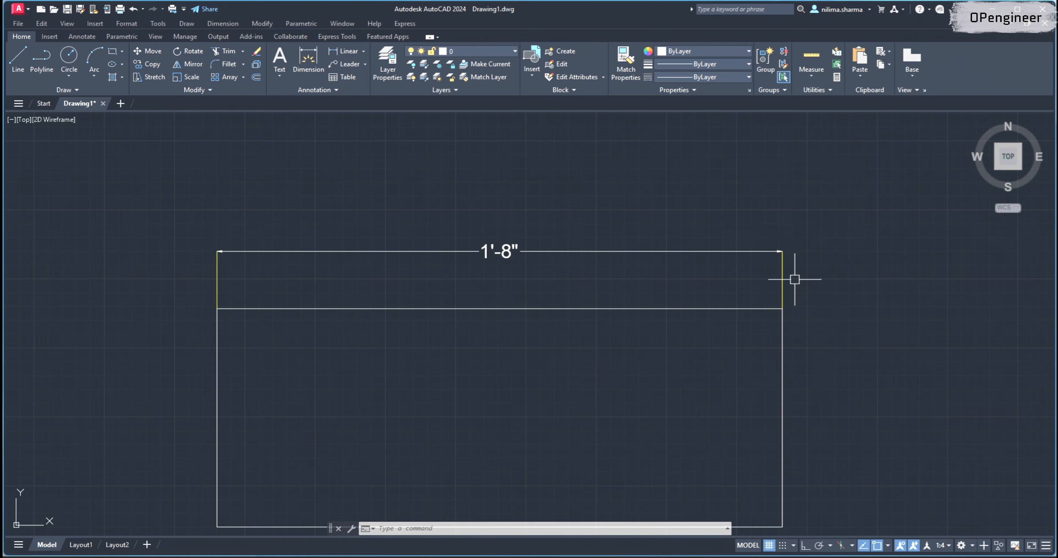
pyautogui.scroll(-2, 464, 166)
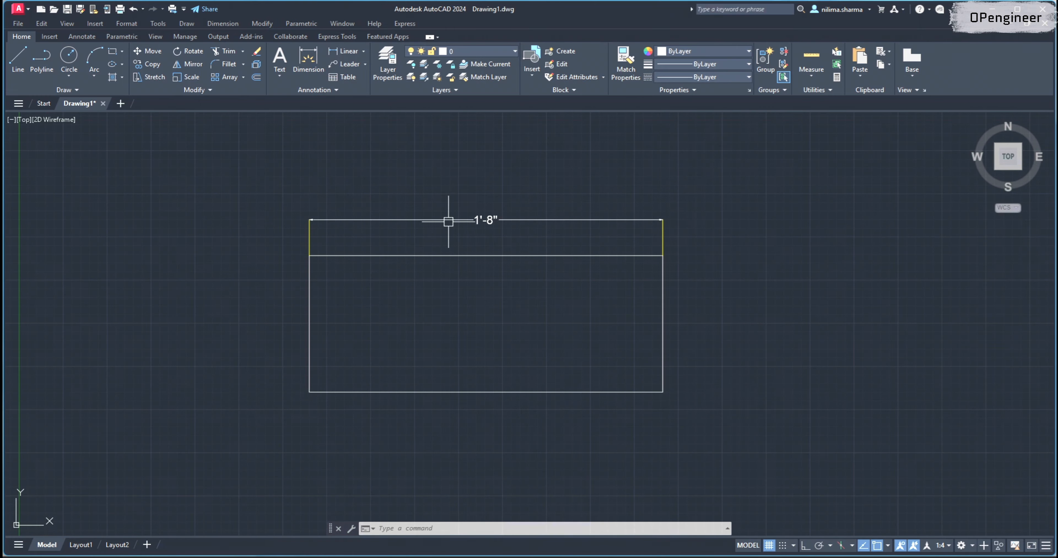
# Step: Review the Annotative dimension style's symbols and arrows, text and fit settings, including its annotative scaling option, and close the Dimension Style Manager
pyautogui.write('D')
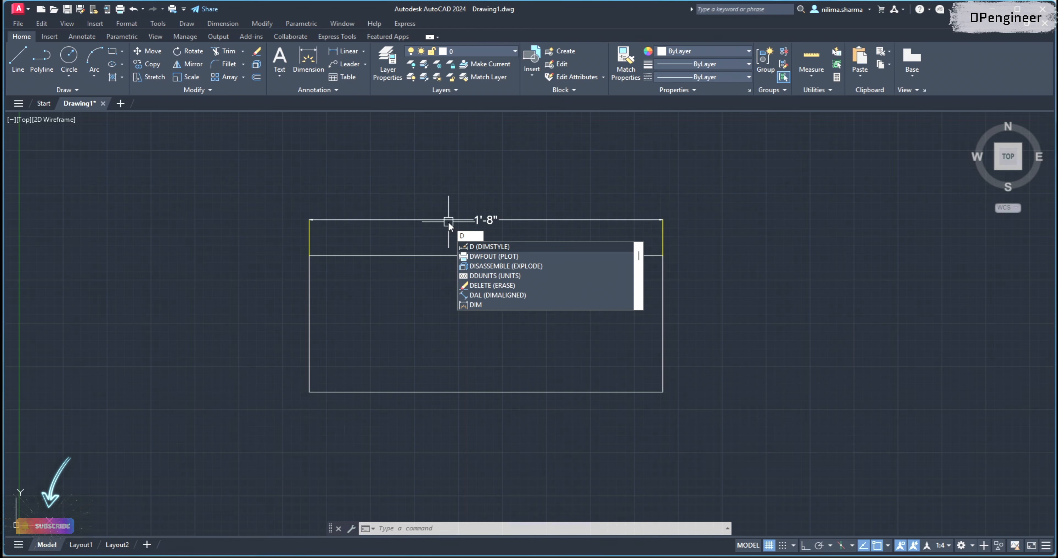
pyautogui.press('Return')
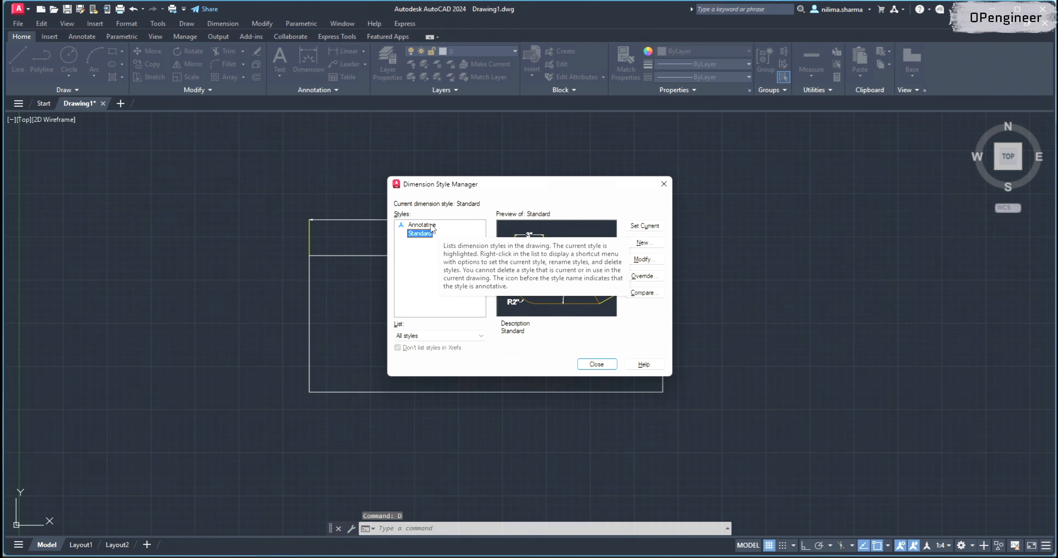
pyautogui.click(432, 225)
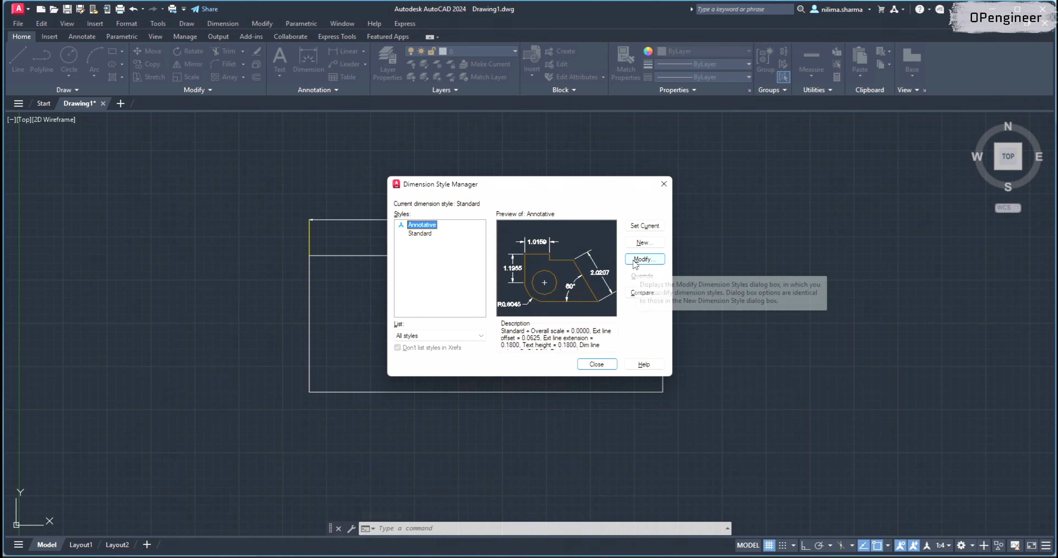
pyautogui.click(642, 259)
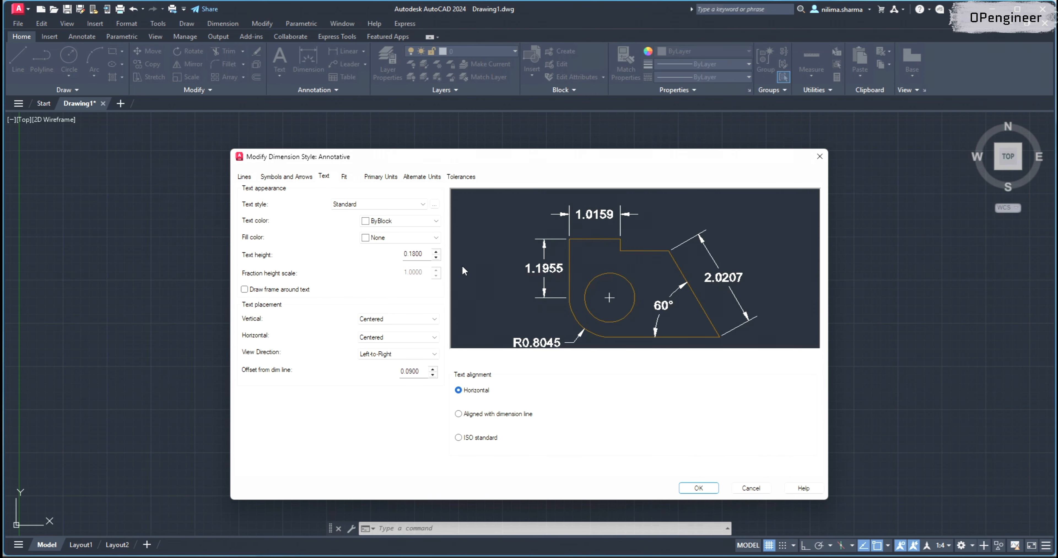
pyautogui.click(299, 177)
pyautogui.click(324, 177)
pyautogui.click(344, 177)
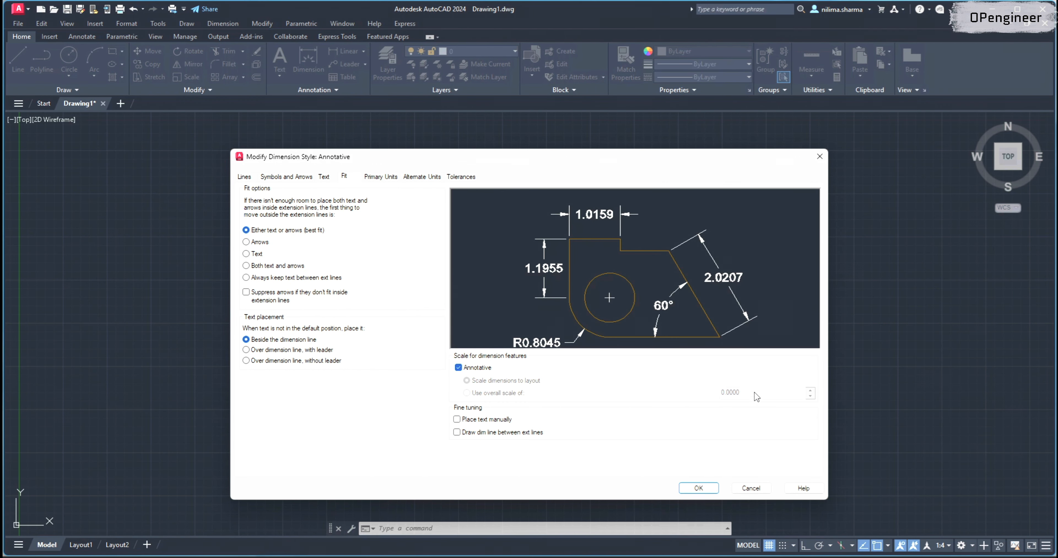
pyautogui.click(693, 488)
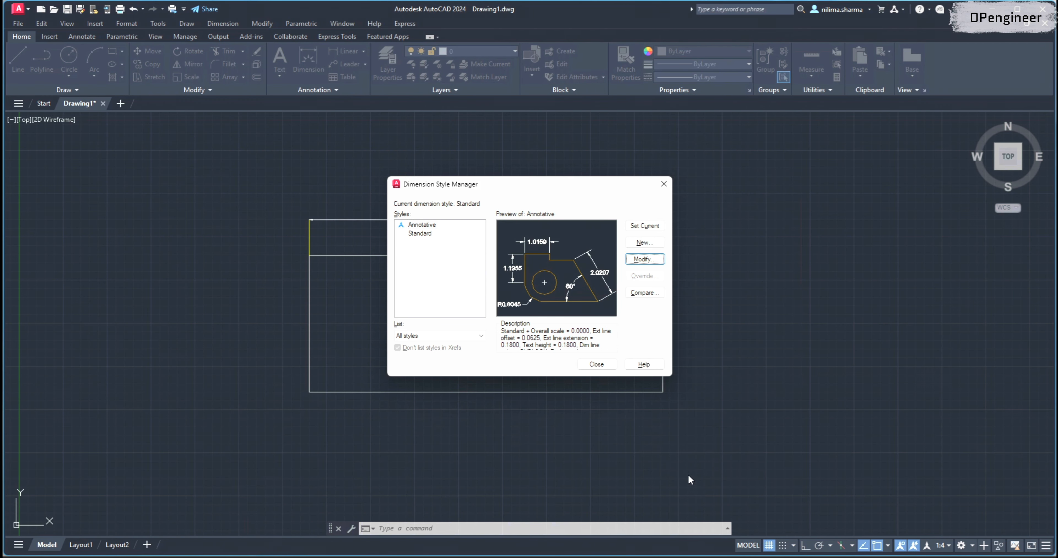
pyautogui.click(596, 364)
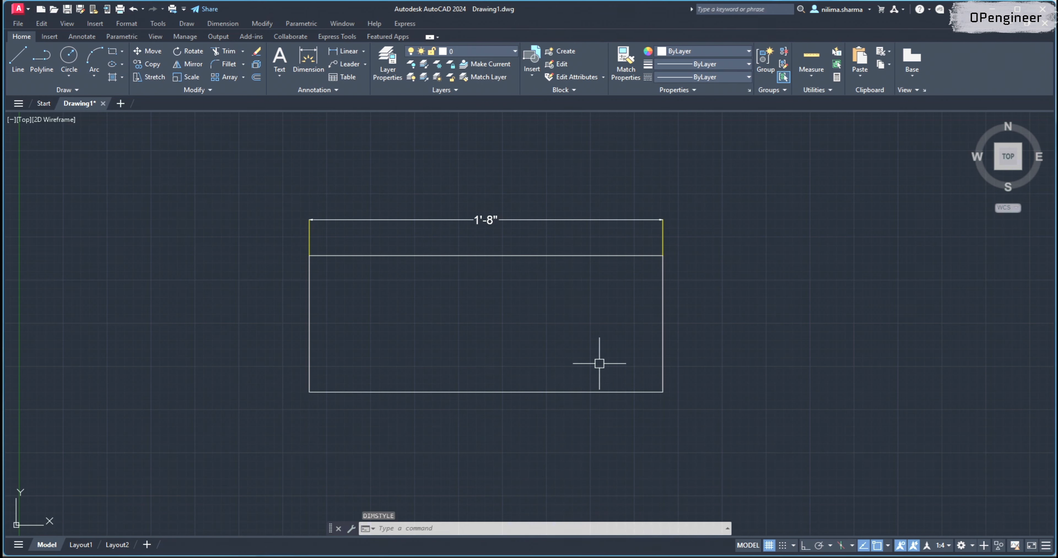